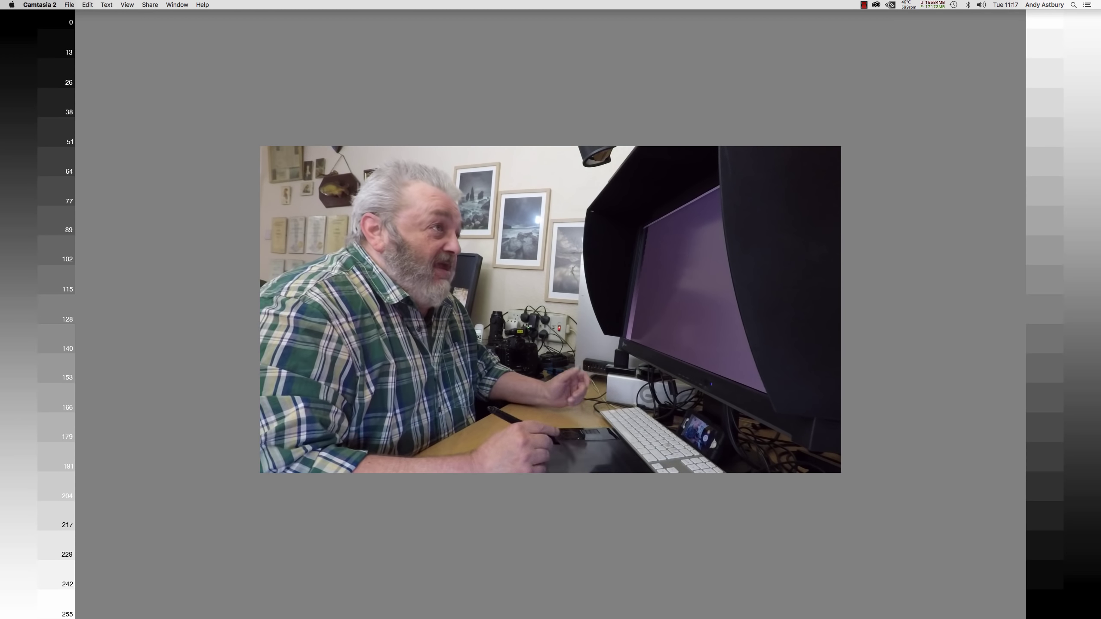
# Step: Open the Creative Cloud menu-bar panel listing Photoshop CC, Bridge CC and Lightroom Classic
pyautogui.click(876, 6)
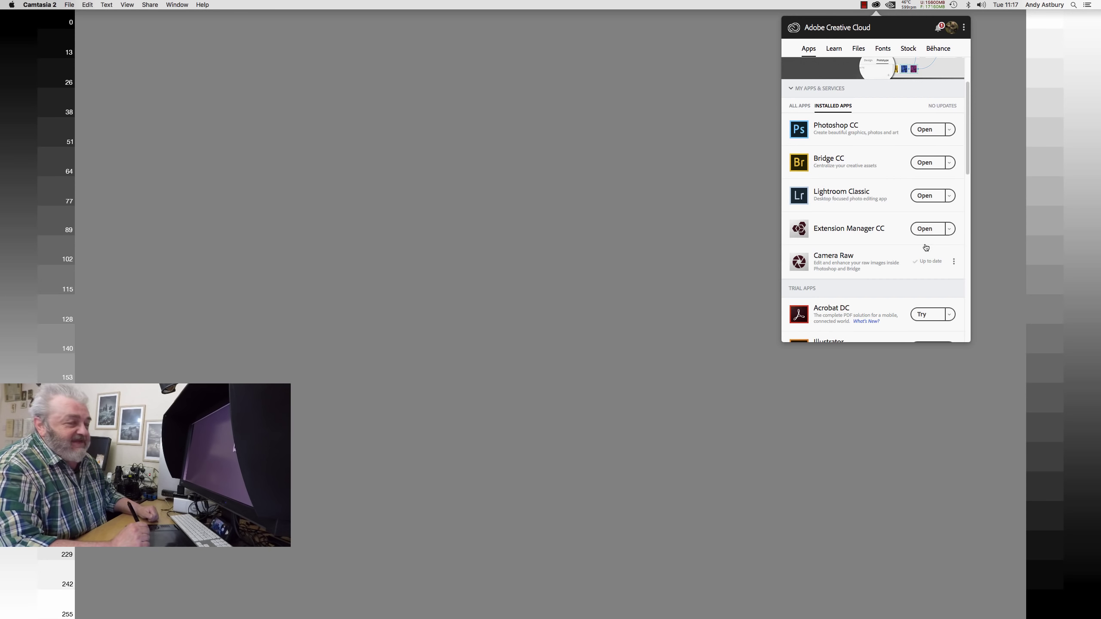
# Step: Launch Lightroom Classic from Creative Cloud, opening the YouTube2019cat catalog with four photos in Library
pyautogui.click(732, 54)
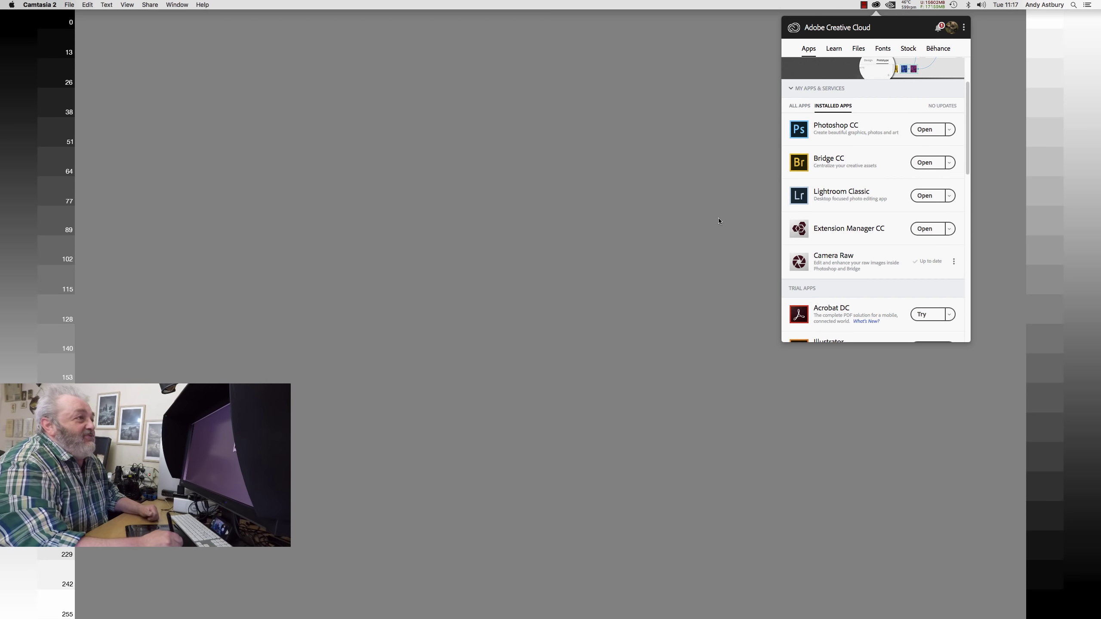
pyautogui.click(652, 451)
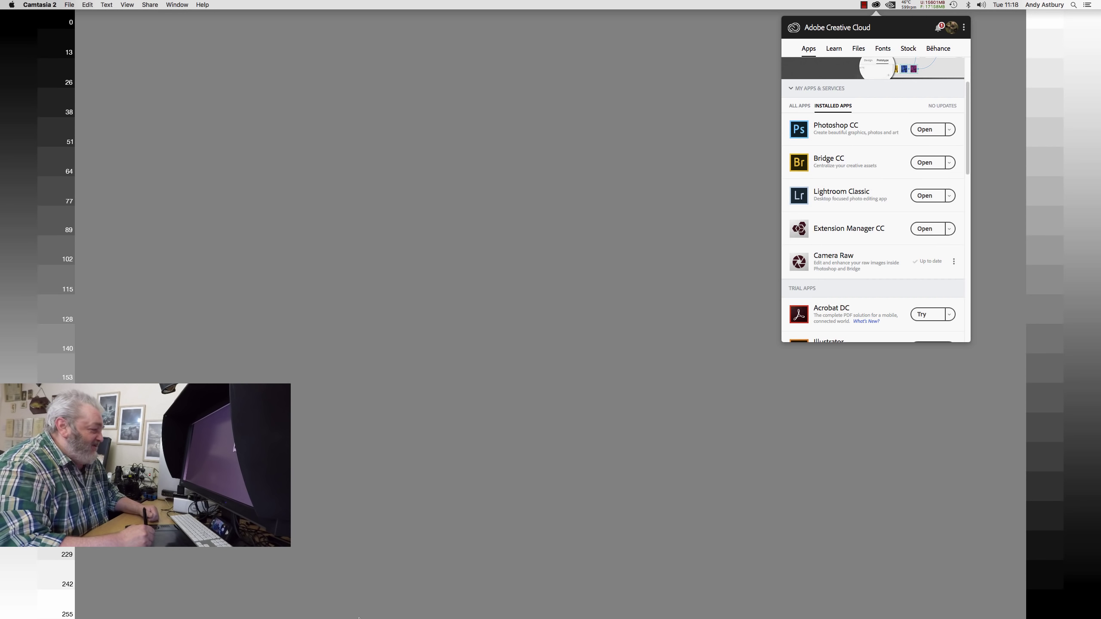
pyautogui.moveTo(360, 617)
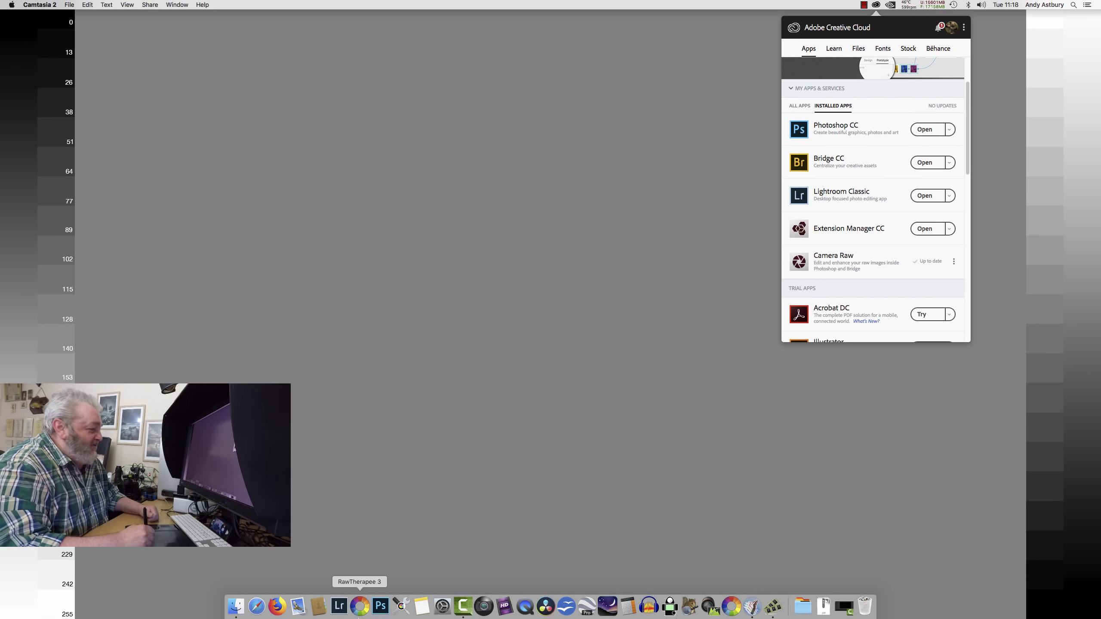
pyautogui.click(341, 608)
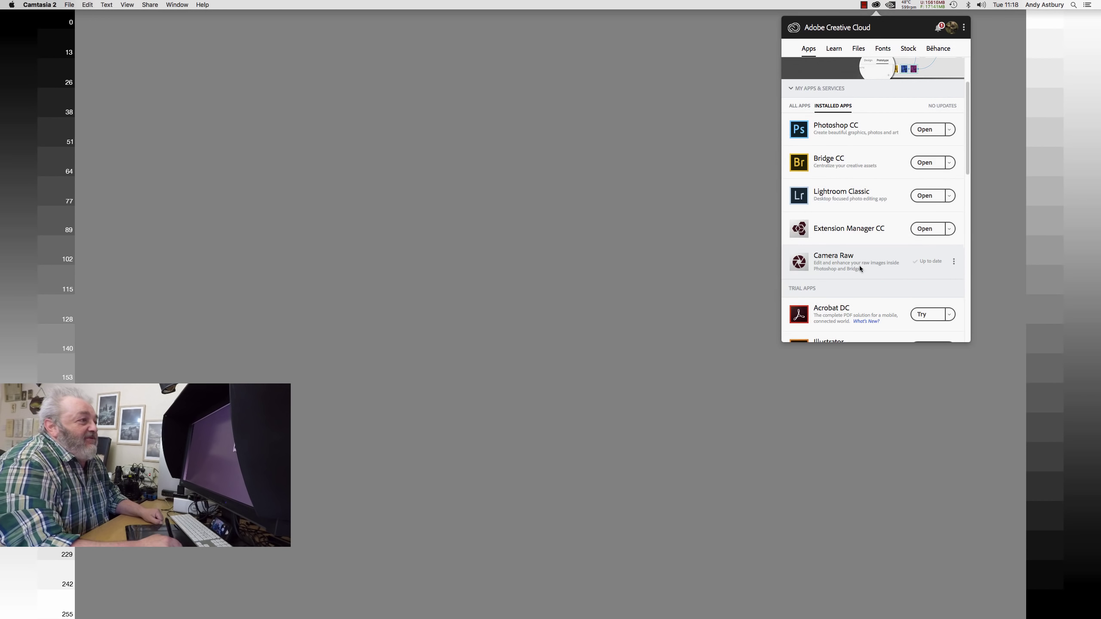
pyautogui.click(922, 198)
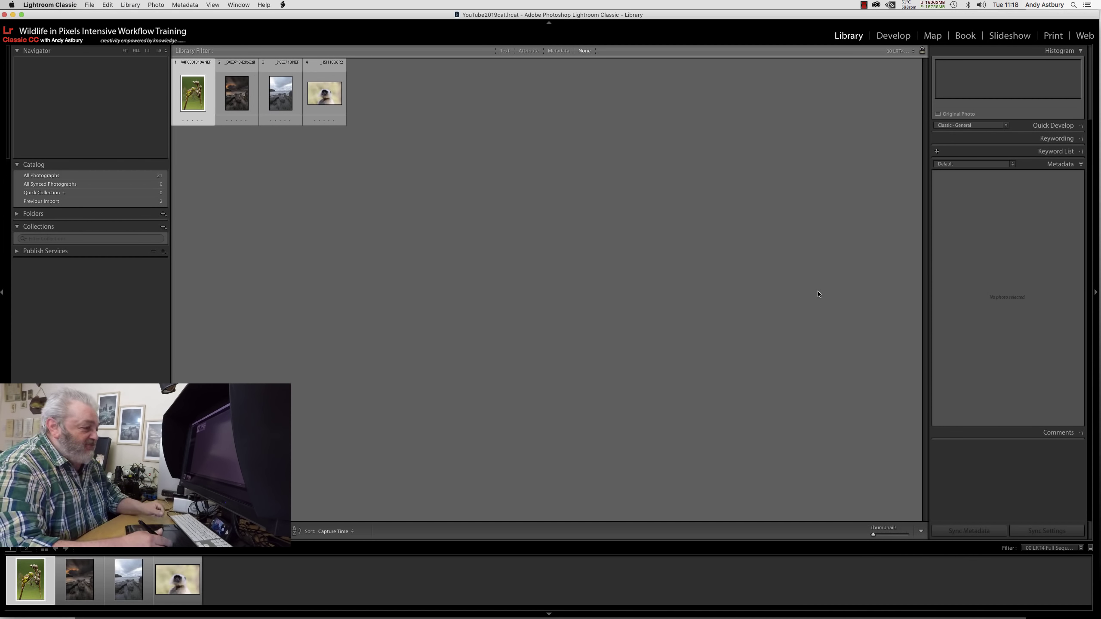
# Step: Move the Lightroom Classic icon to a new spot in the Dock
pyautogui.moveTo(779, 616)
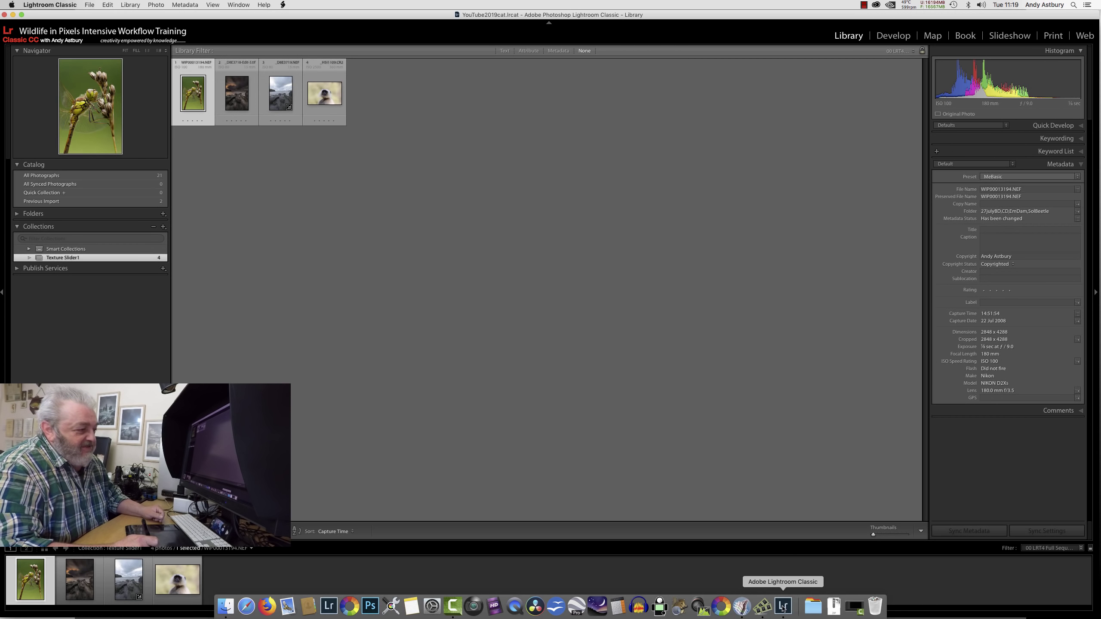
pyautogui.rightClick(783, 608)
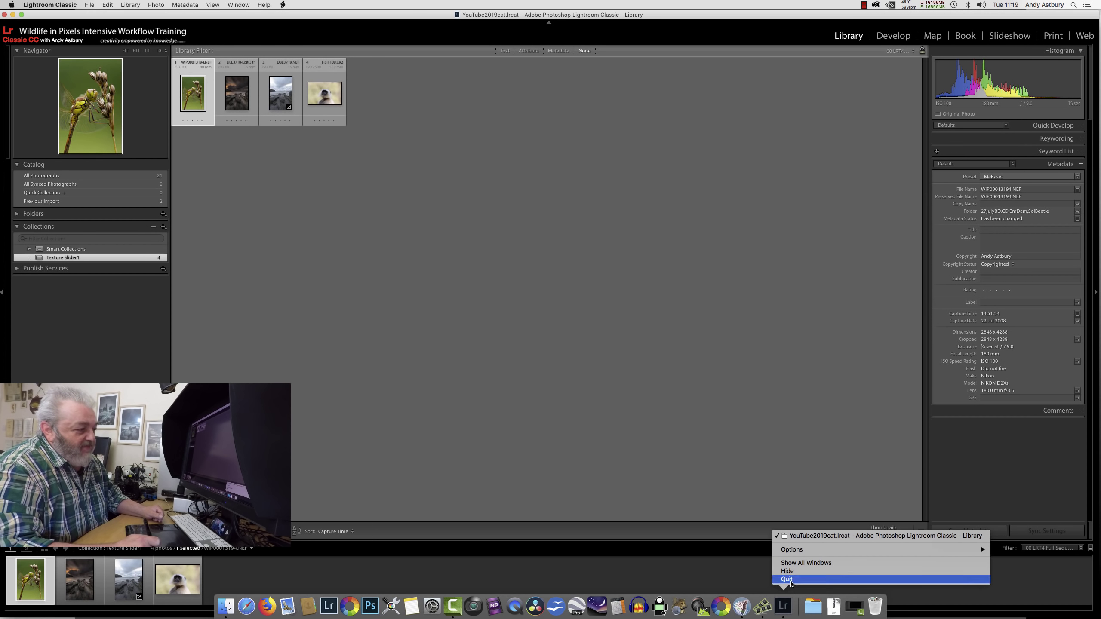
pyautogui.moveTo(792, 556)
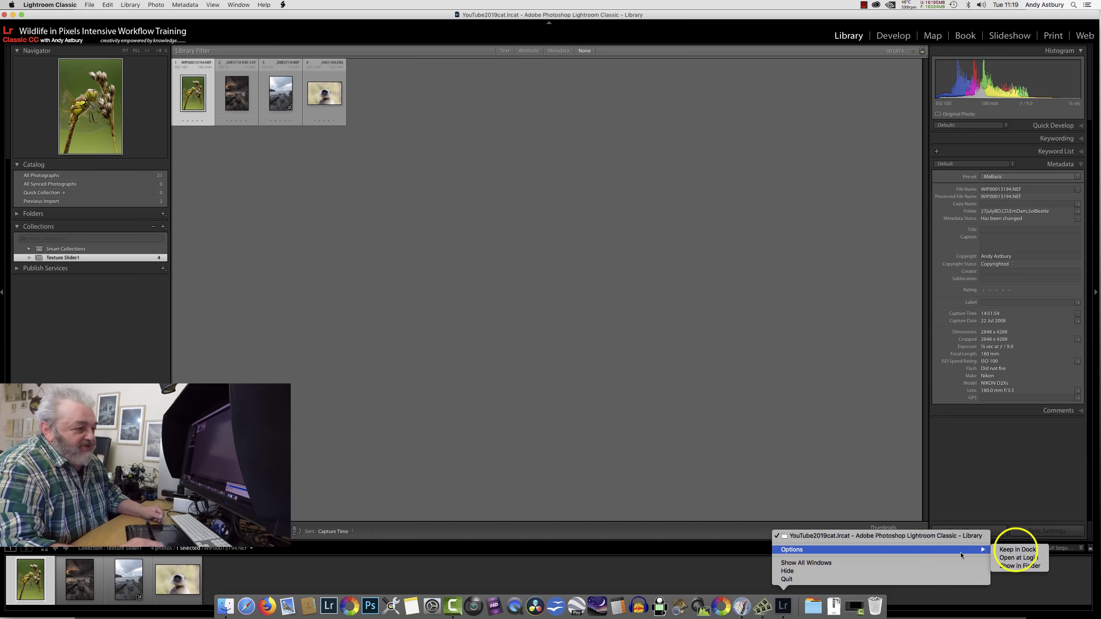
pyautogui.click(1016, 550)
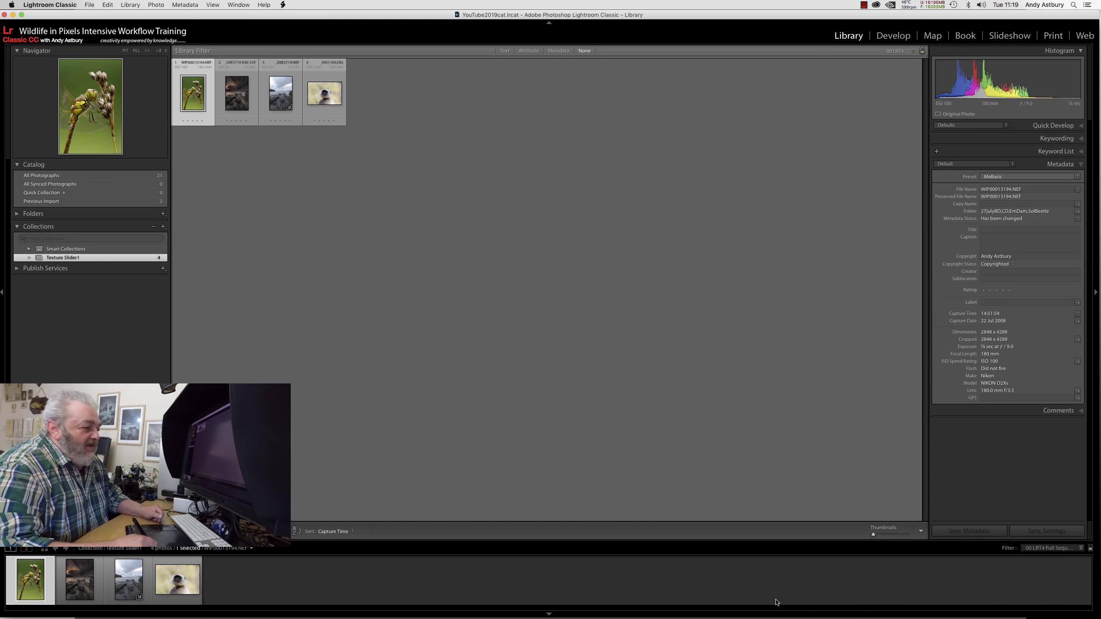
pyautogui.moveTo(778, 615)
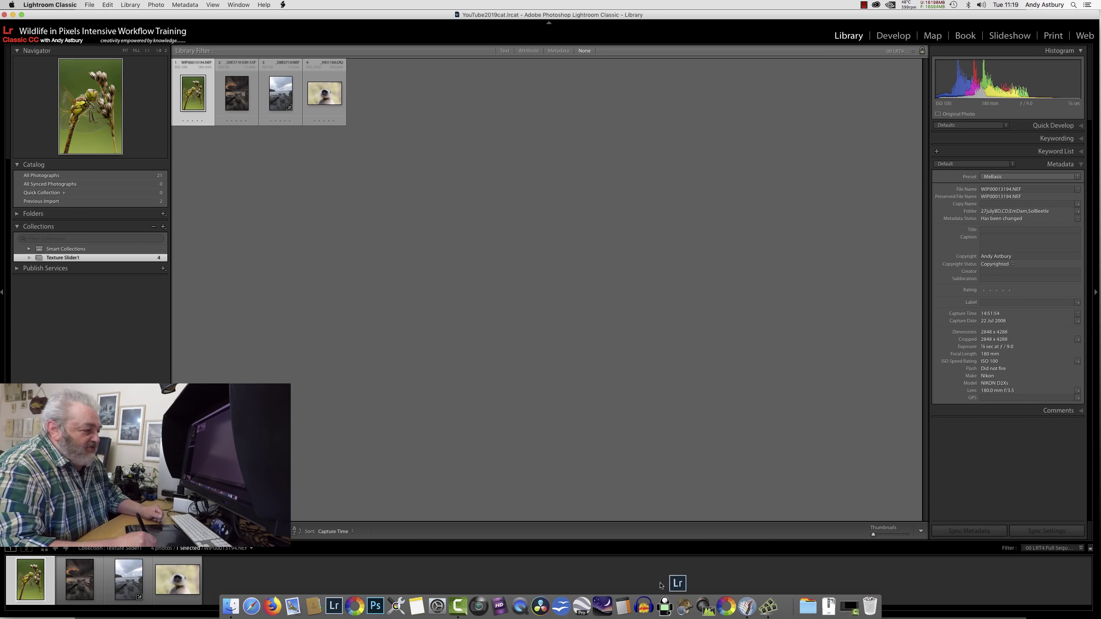
pyautogui.moveTo(660, 586); pyautogui.dragTo(392, 611)
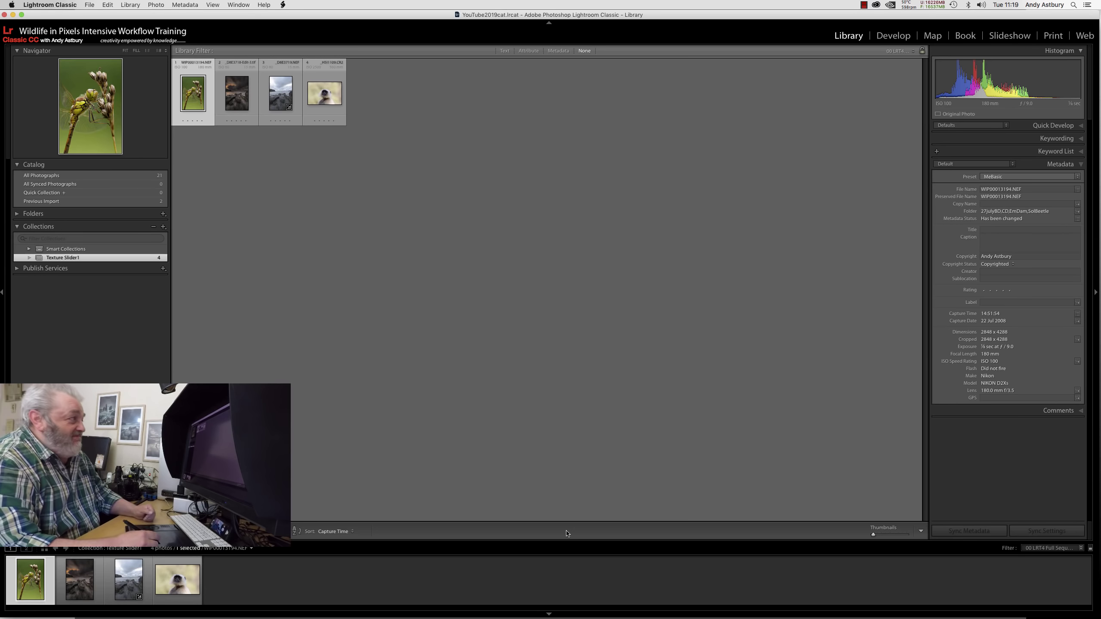
# Step: Quit Lightroom Classic, confirming the quit and dismissing the catalog backup prompt
pyautogui.click(48, 5)
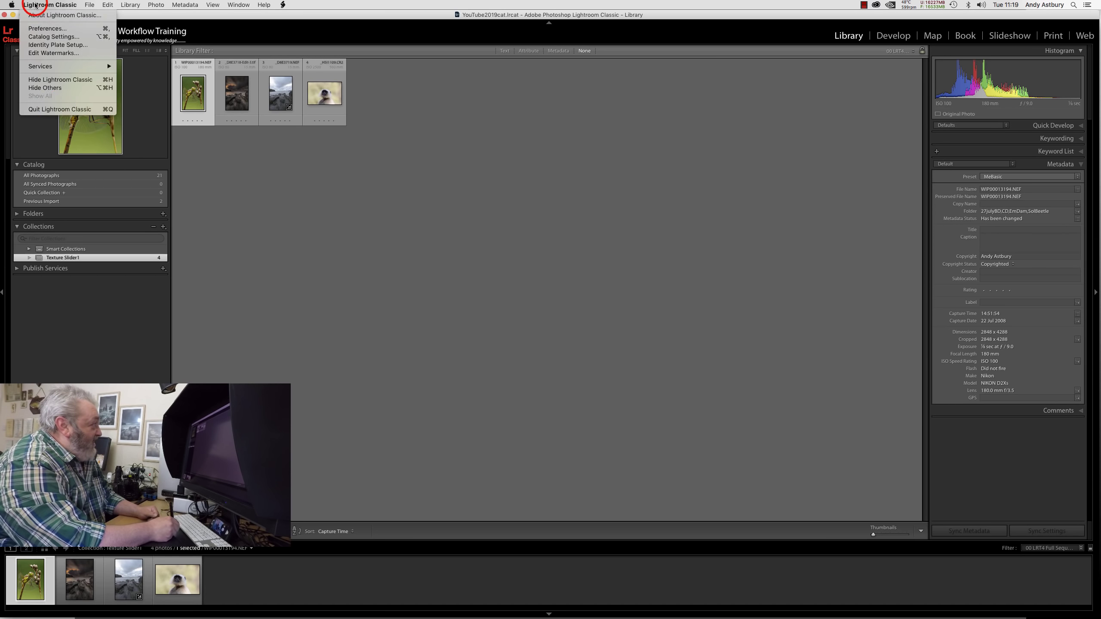
pyautogui.click(61, 109)
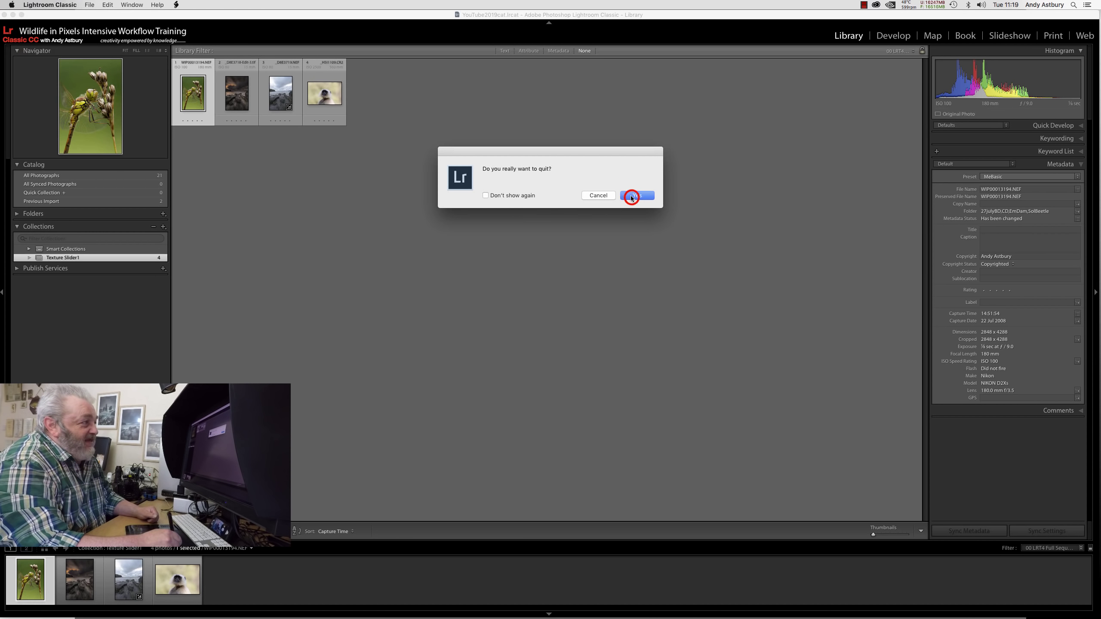
pyautogui.click(631, 197)
pyautogui.click(590, 233)
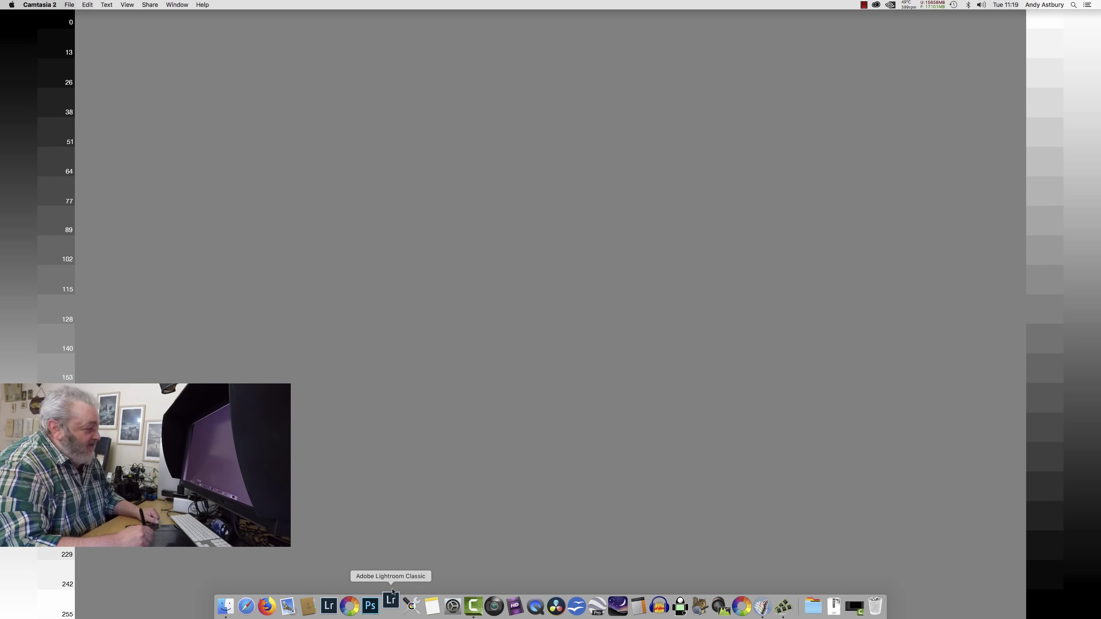
# Step: Relaunch Lightroom Classic from the Dock and show the dragonfly photo in Develop
pyautogui.click(392, 596)
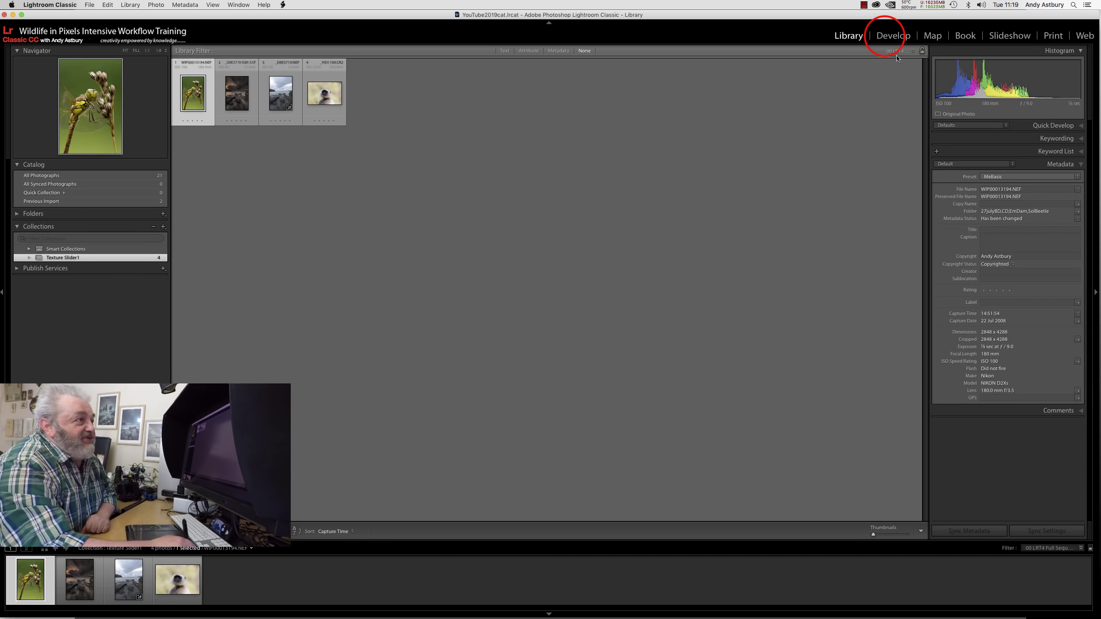
pyautogui.press('d')
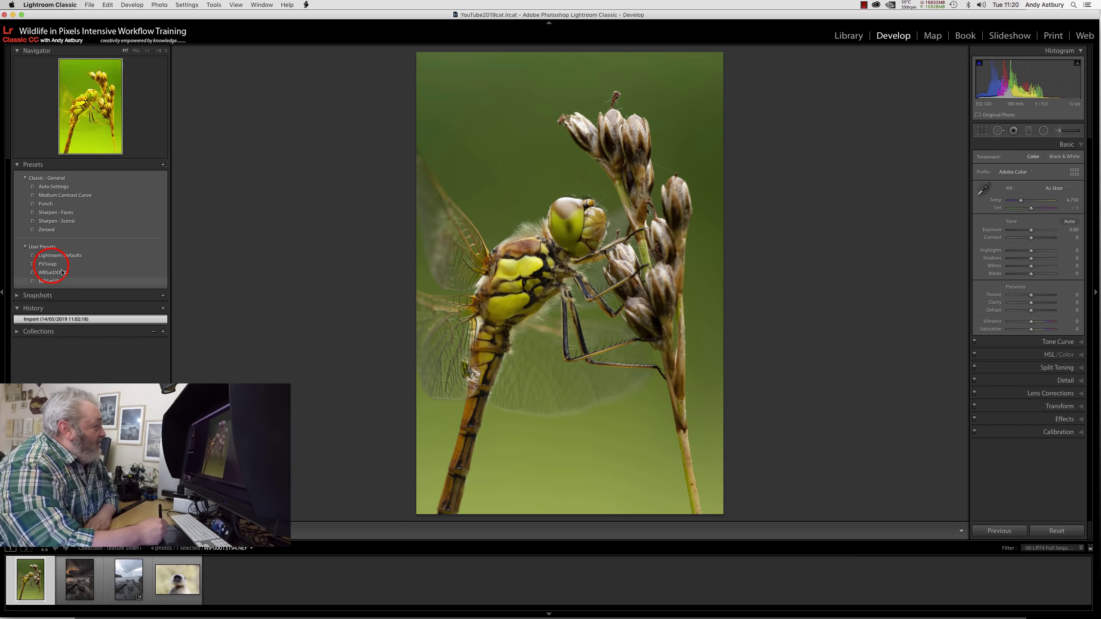
# Step: Apply PVSwap to the dragonfly, reset Exposure and Contrast to 0, and zoom 1:1 on its eye
pyautogui.click(49, 264)
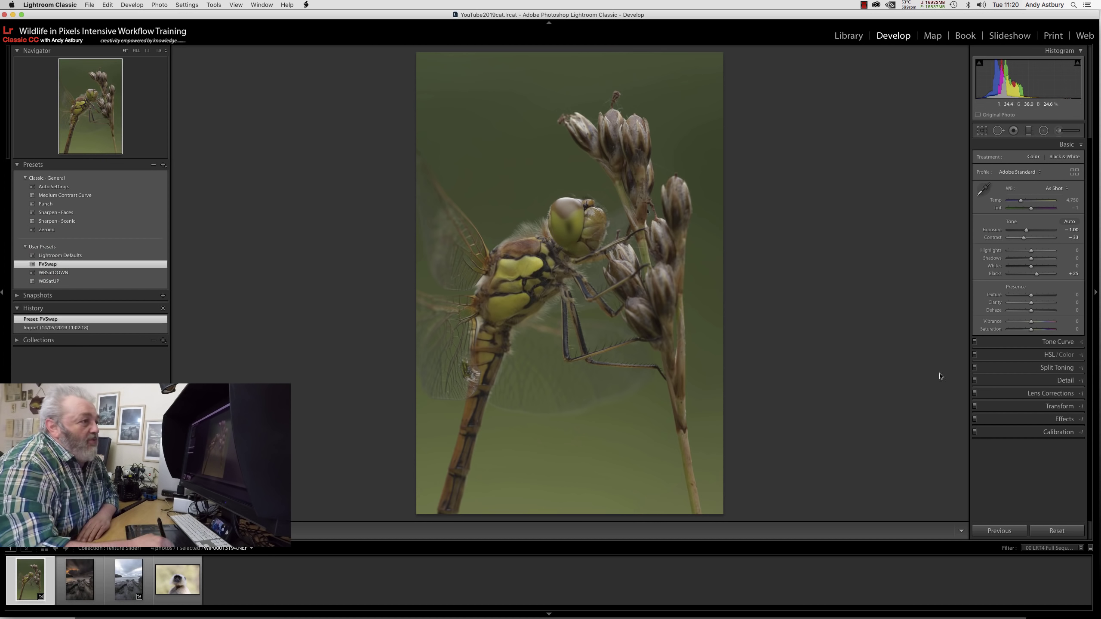
pyautogui.doubleClick(987, 231)
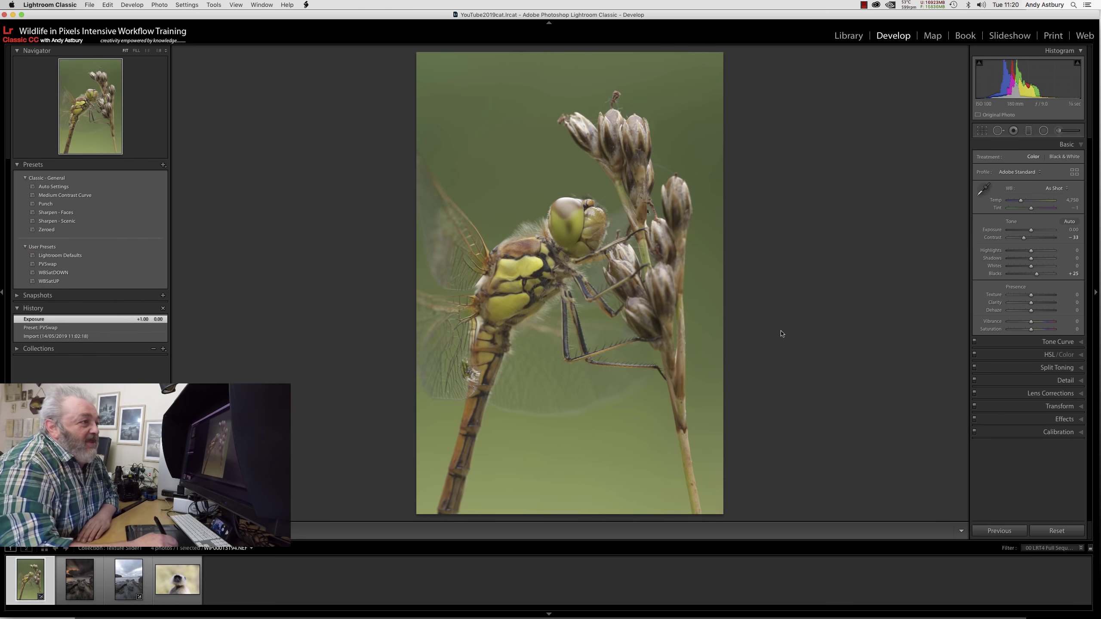
pyautogui.click(558, 255)
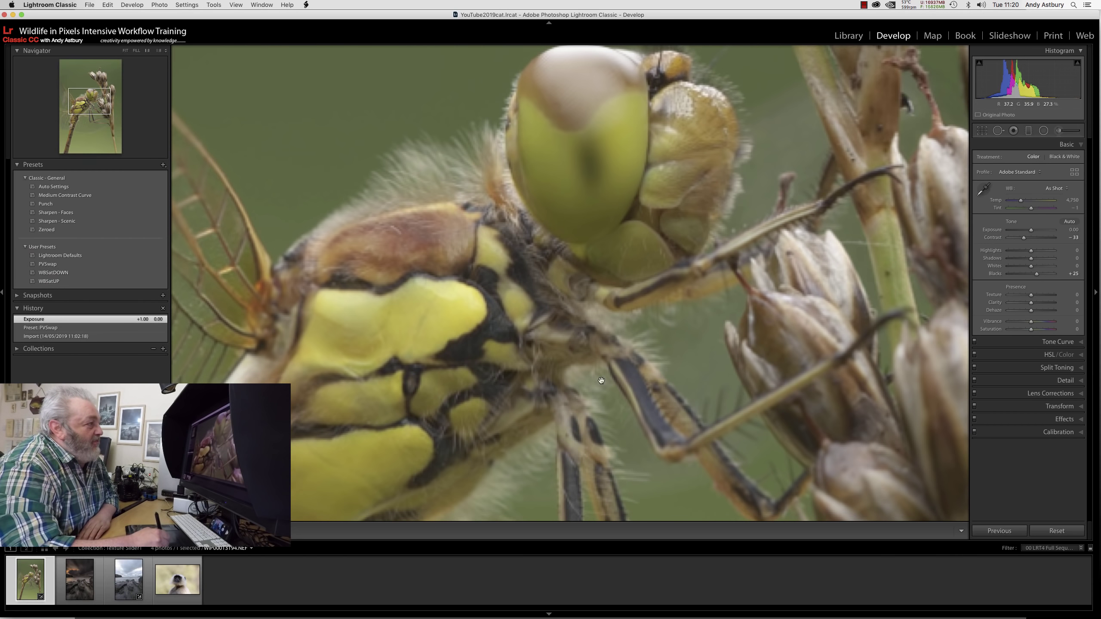
pyautogui.click(988, 239)
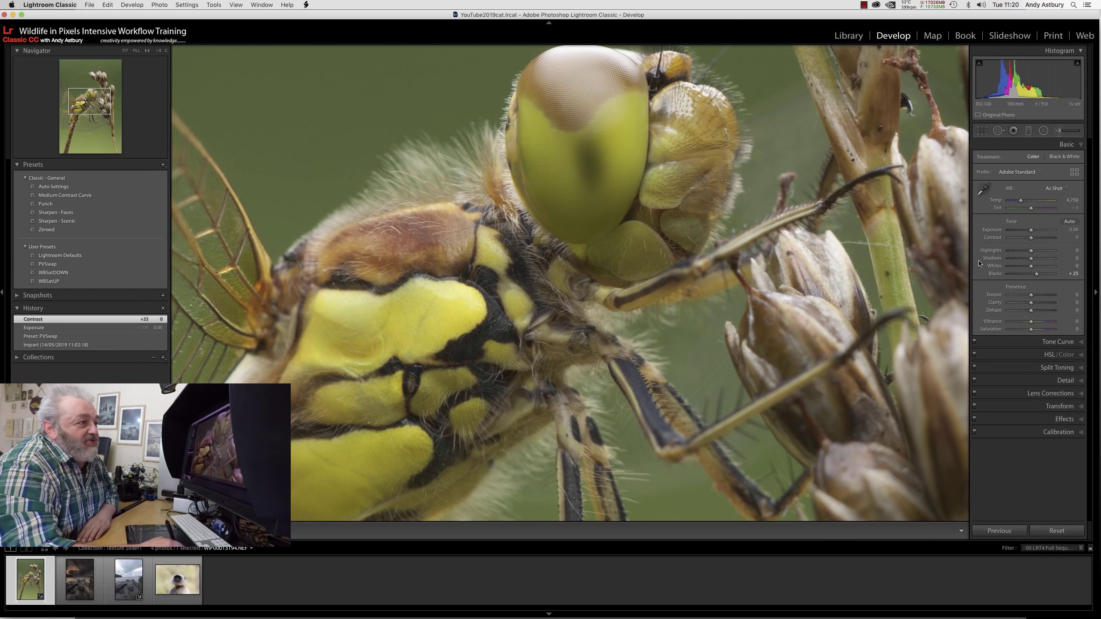
pyautogui.moveTo(576, 188); pyautogui.dragTo(482, 307)
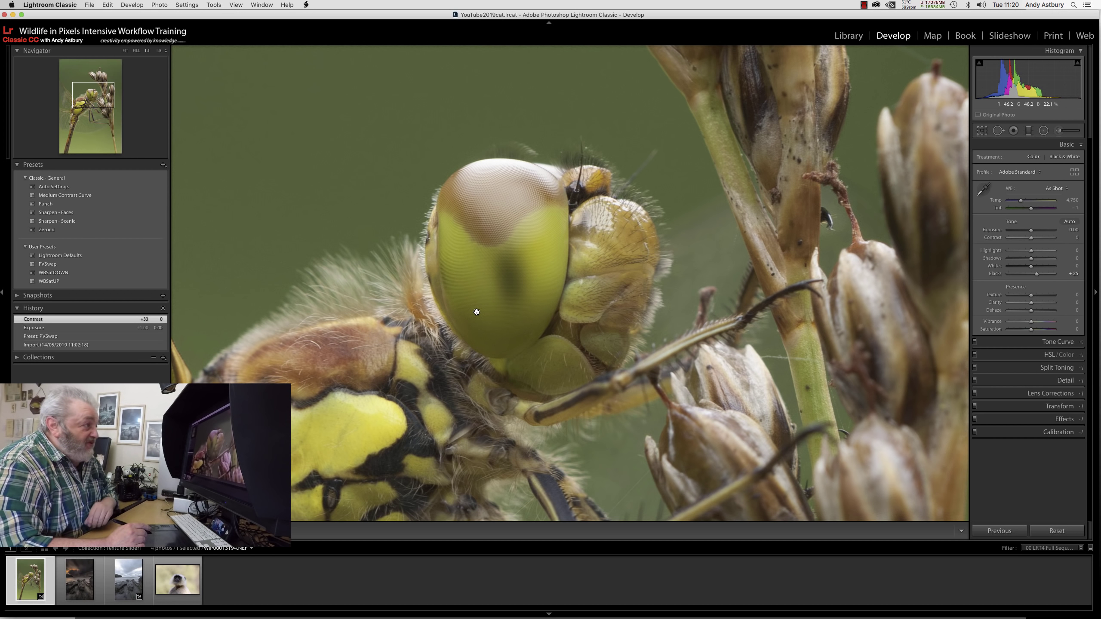
pyautogui.click(1032, 296)
# Step: Push the dragonfly's Texture to +100, reset it, then set it to +57 and zoom out
pyautogui.moveTo(1031, 298); pyautogui.dragTo(1054, 296)
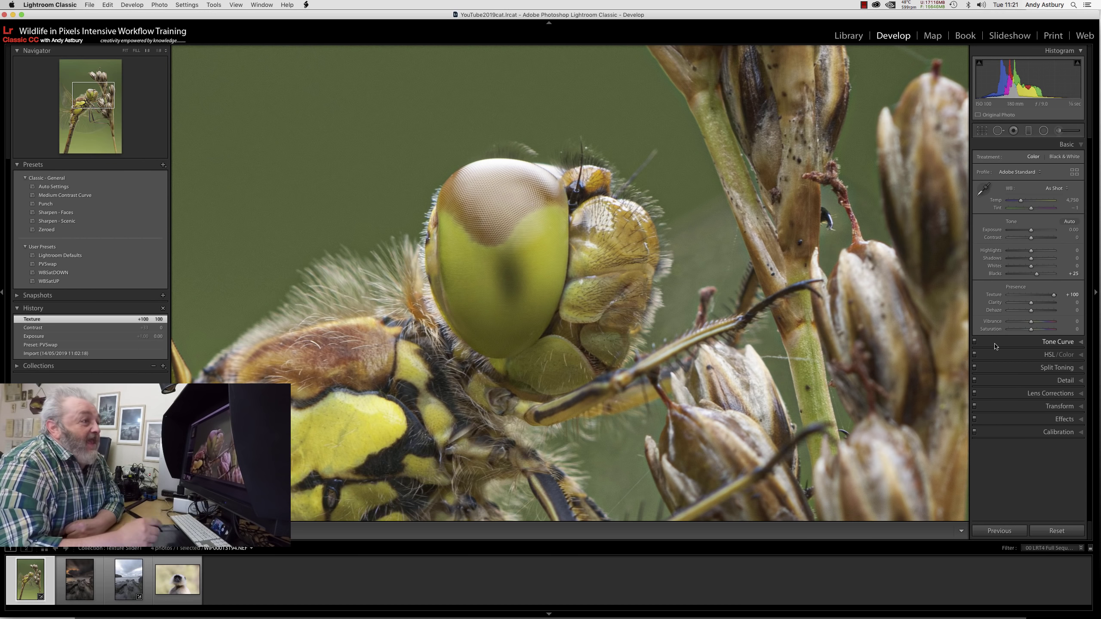
pyautogui.doubleClick(991, 295)
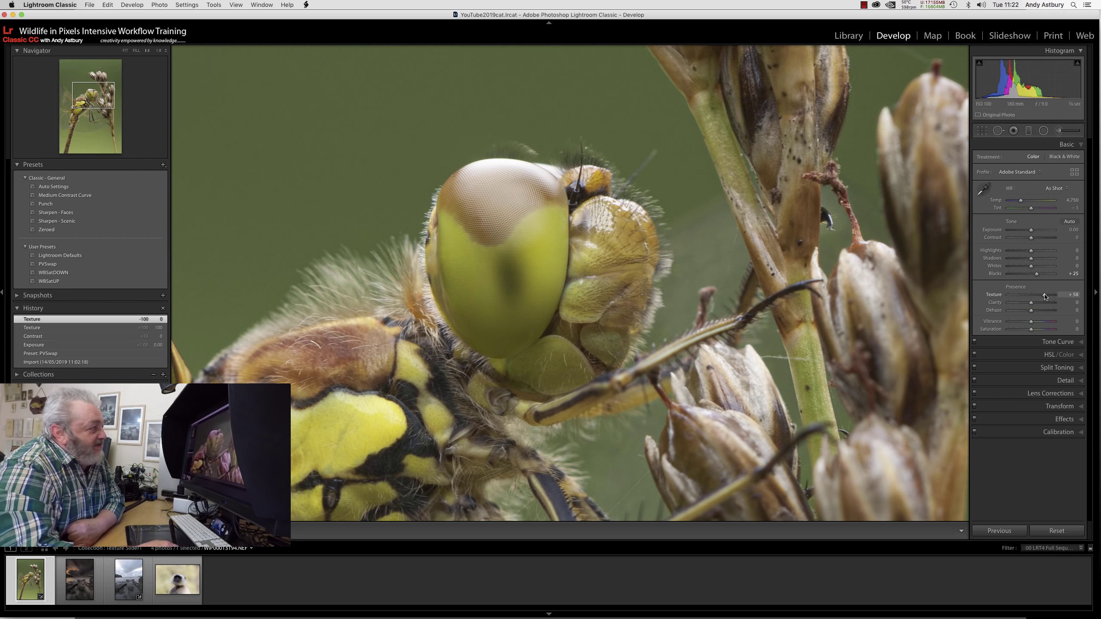
pyautogui.moveTo(1044, 297); pyautogui.dragTo(1045, 296)
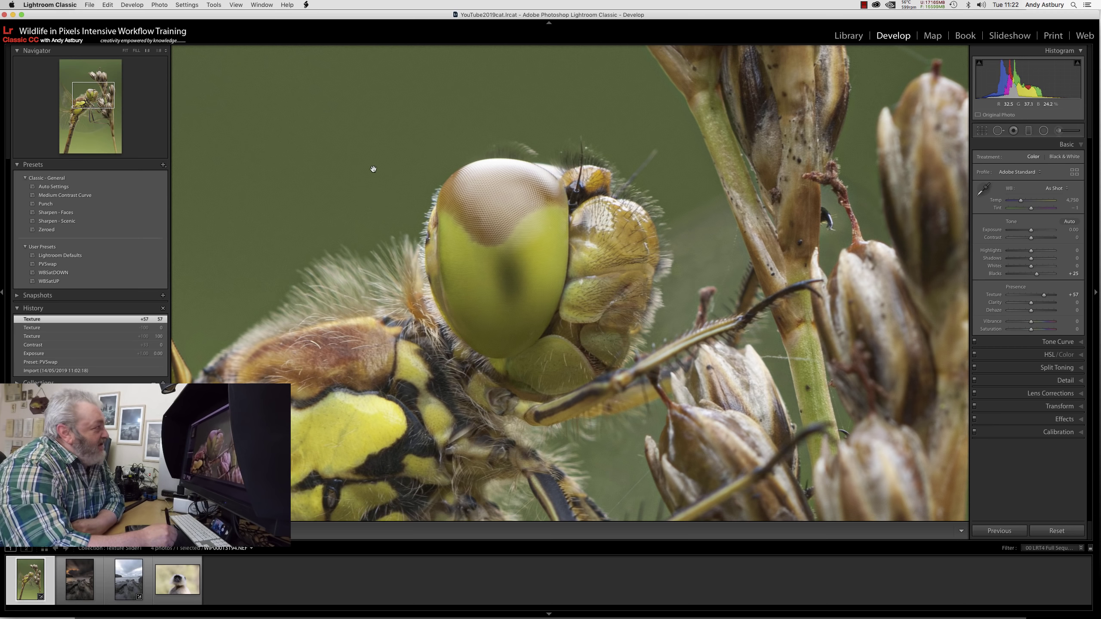
pyautogui.click(158, 50)
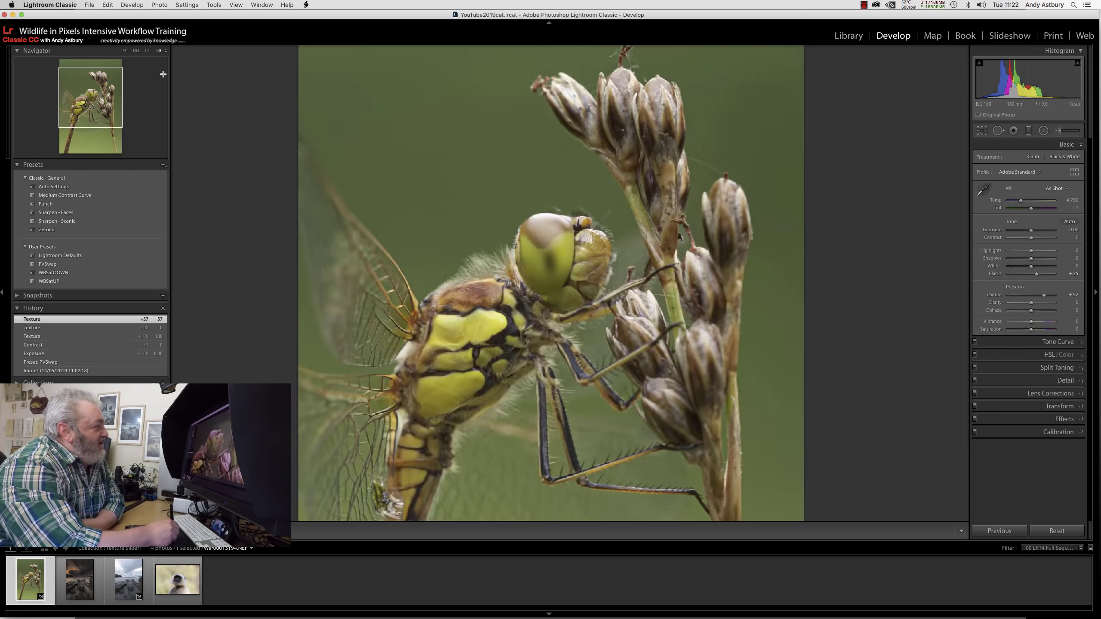
# Step: At 4:1 on the dragonfly's eye, compare Texture 0 and +57, ending at 0
pyautogui.click(161, 50)
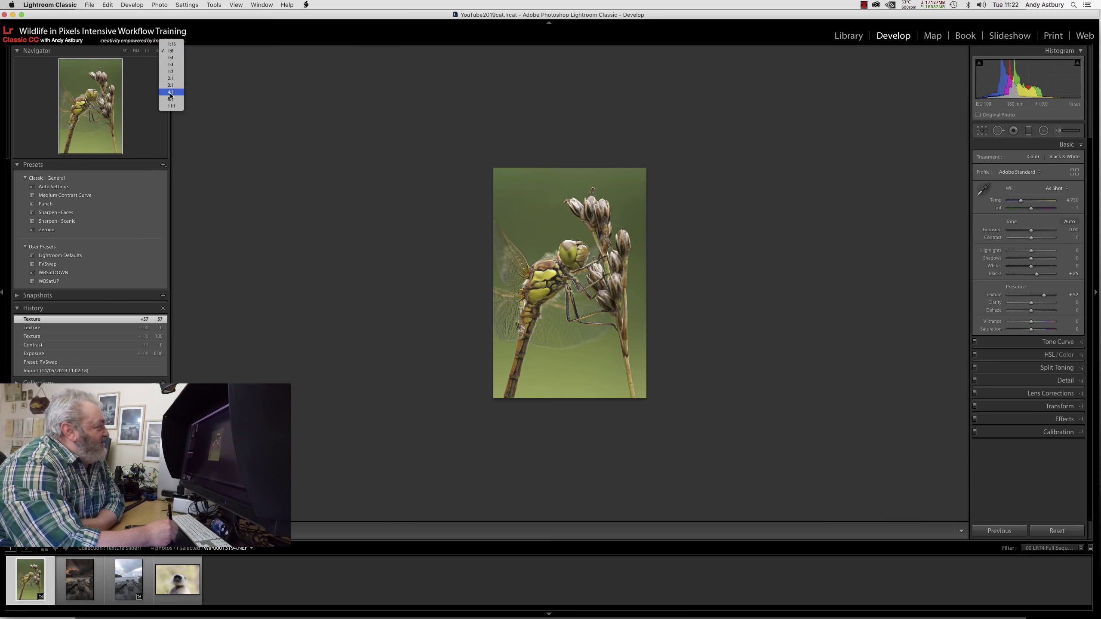
pyautogui.click(170, 93)
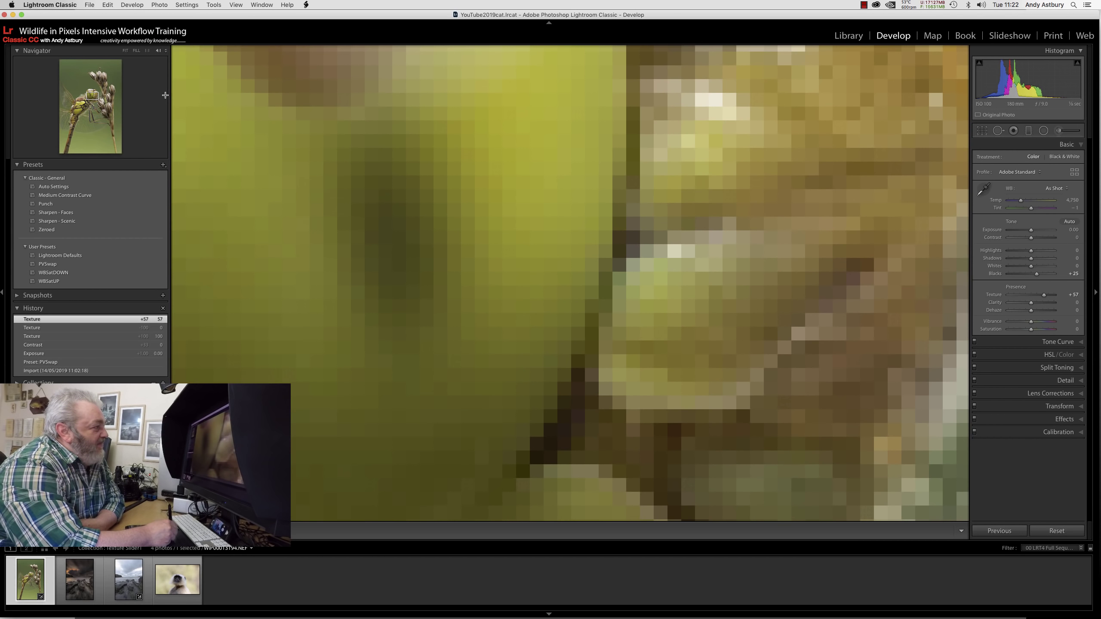
pyautogui.click(315, 209)
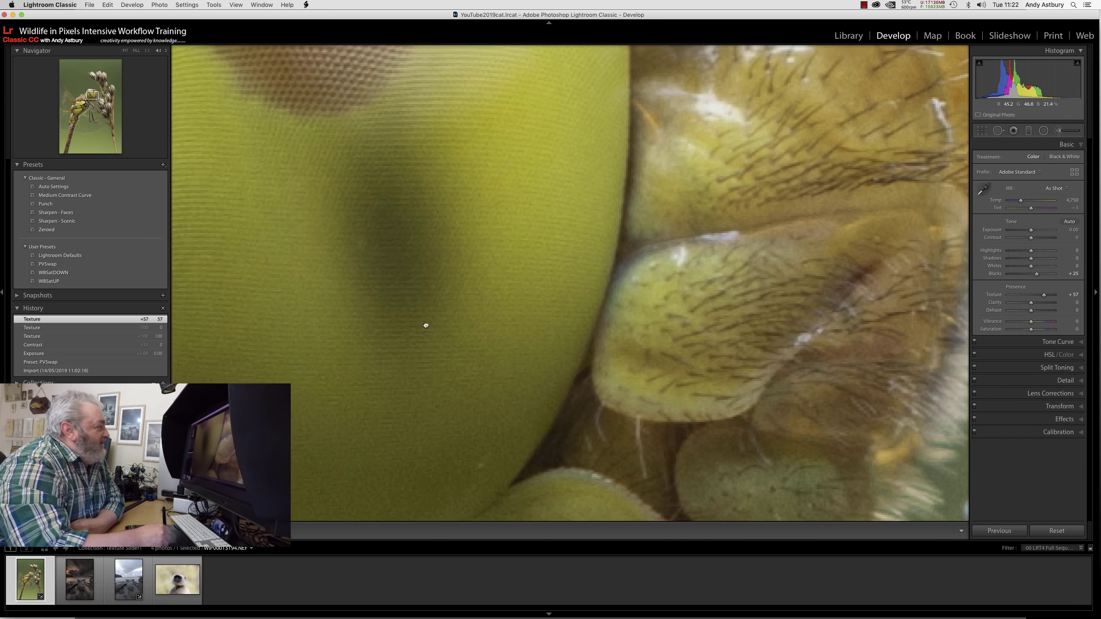
pyautogui.moveTo(450, 258); pyautogui.dragTo(604, 369)
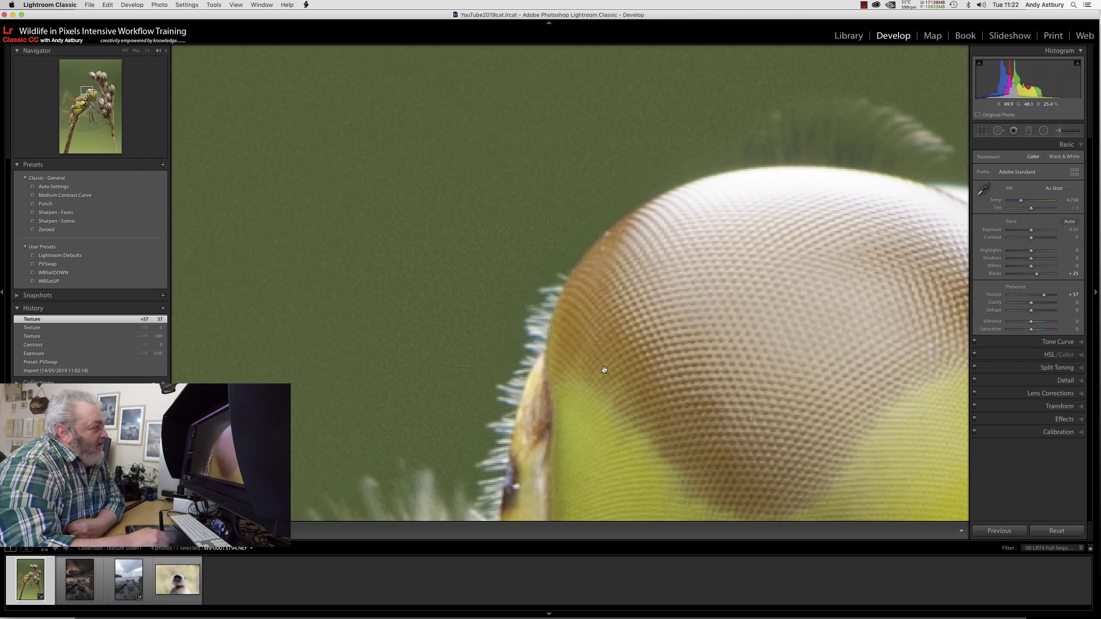
pyautogui.click(993, 297)
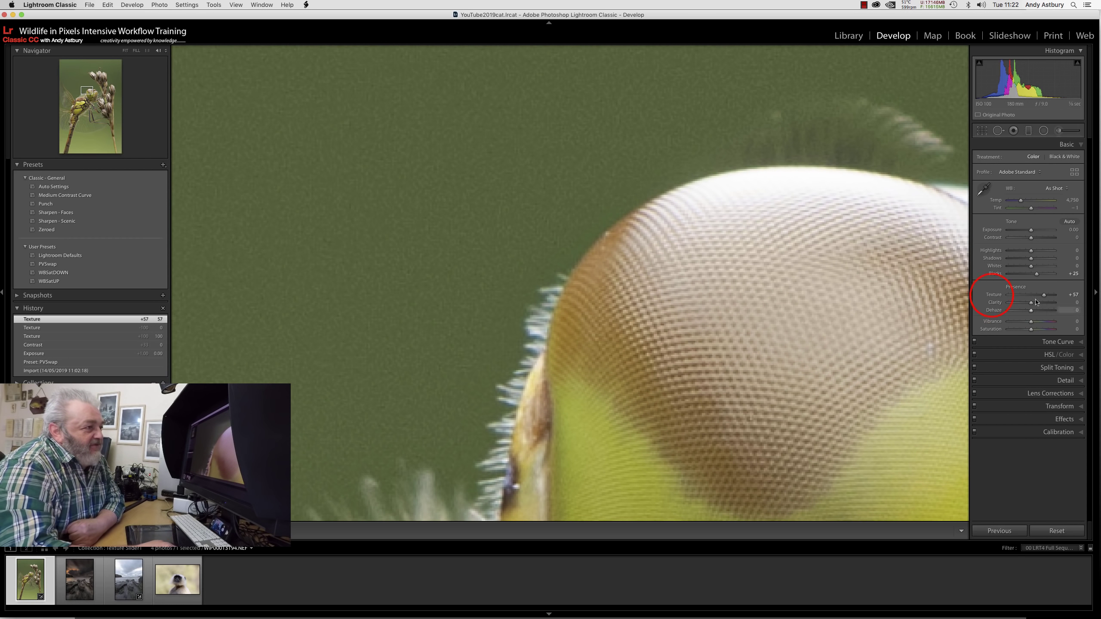
pyautogui.doubleClick(993, 297)
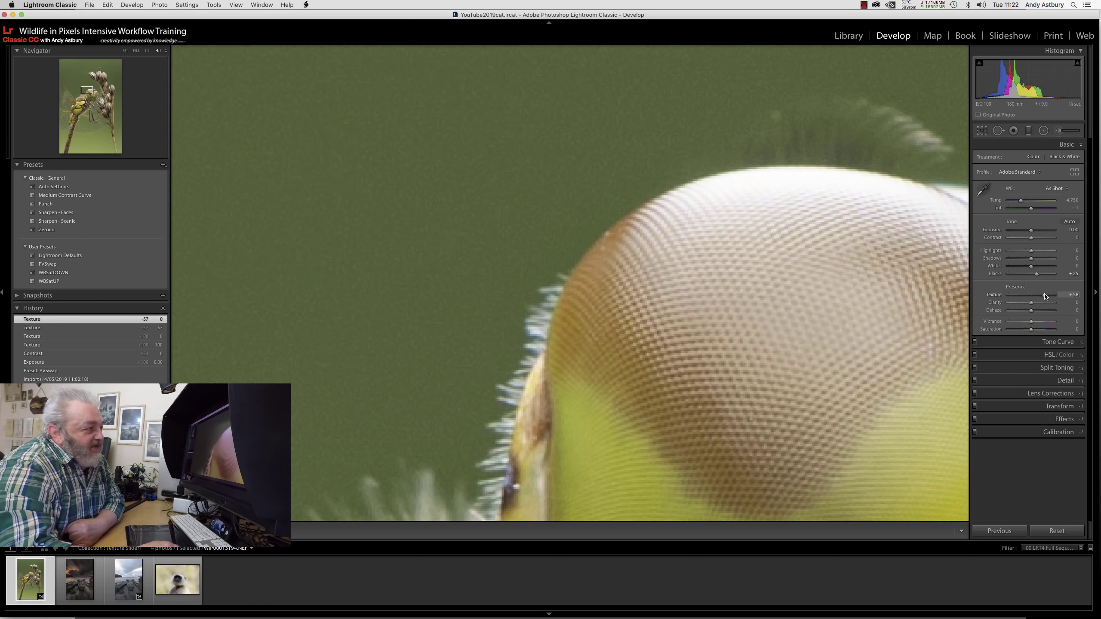
pyautogui.moveTo(1045, 296); pyautogui.dragTo(1043, 298)
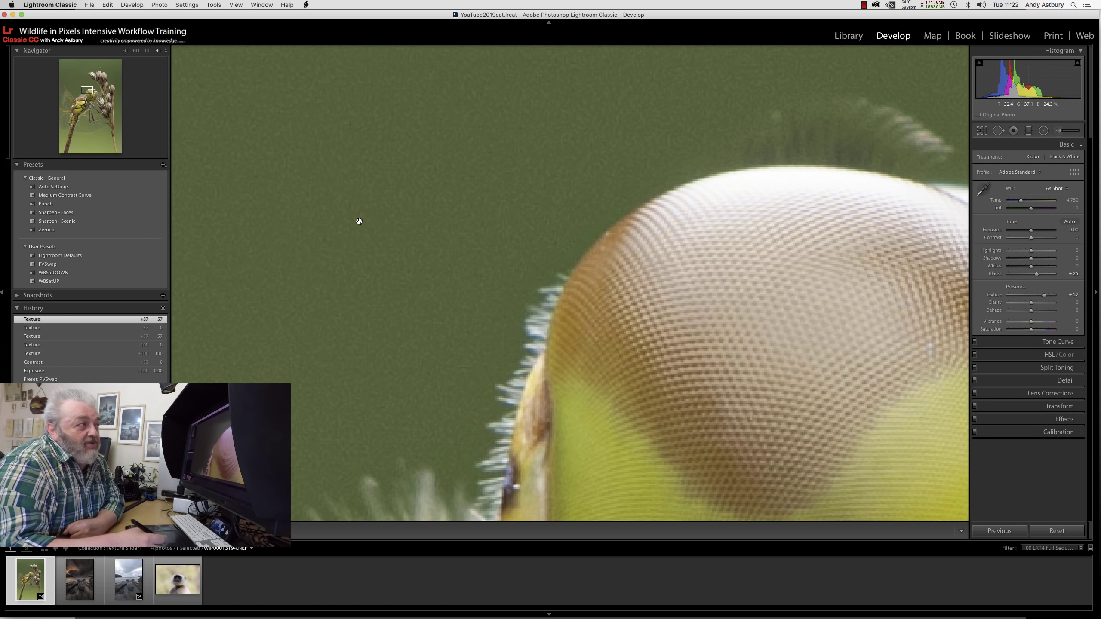
pyautogui.doubleClick(992, 296)
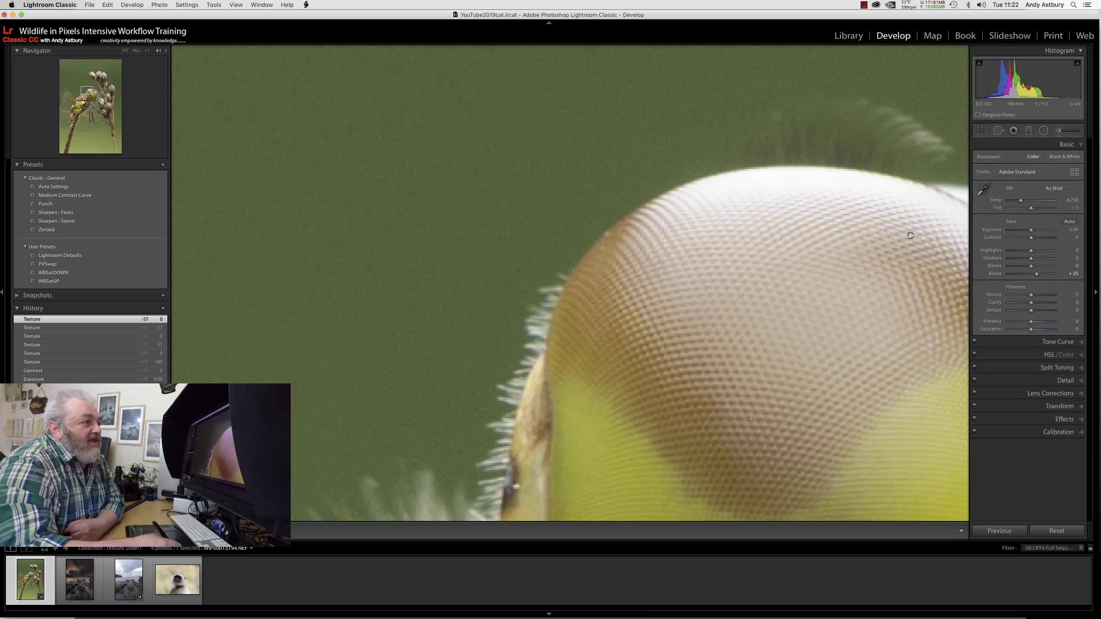
# Step: Enlarge the Adjustment Brush, turn off Auto Mask, and paint strokes over the dragonfly's eye
pyautogui.click(1058, 132)
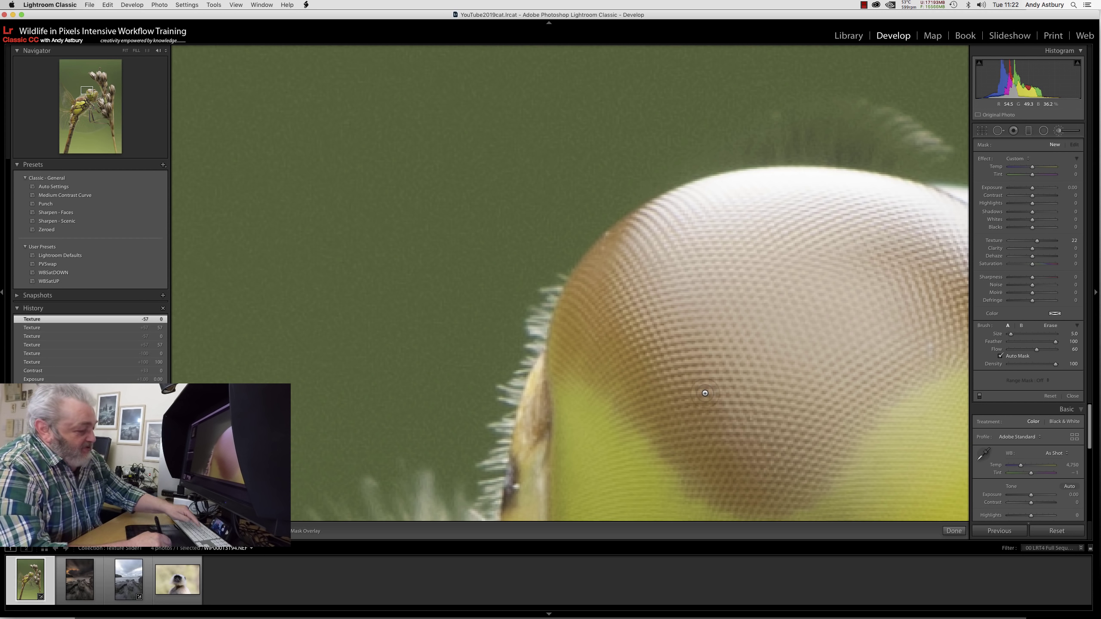
pyautogui.press(']')
pyautogui.press(']')
pyautogui.press(']')
pyautogui.press(']')
pyautogui.press(']')
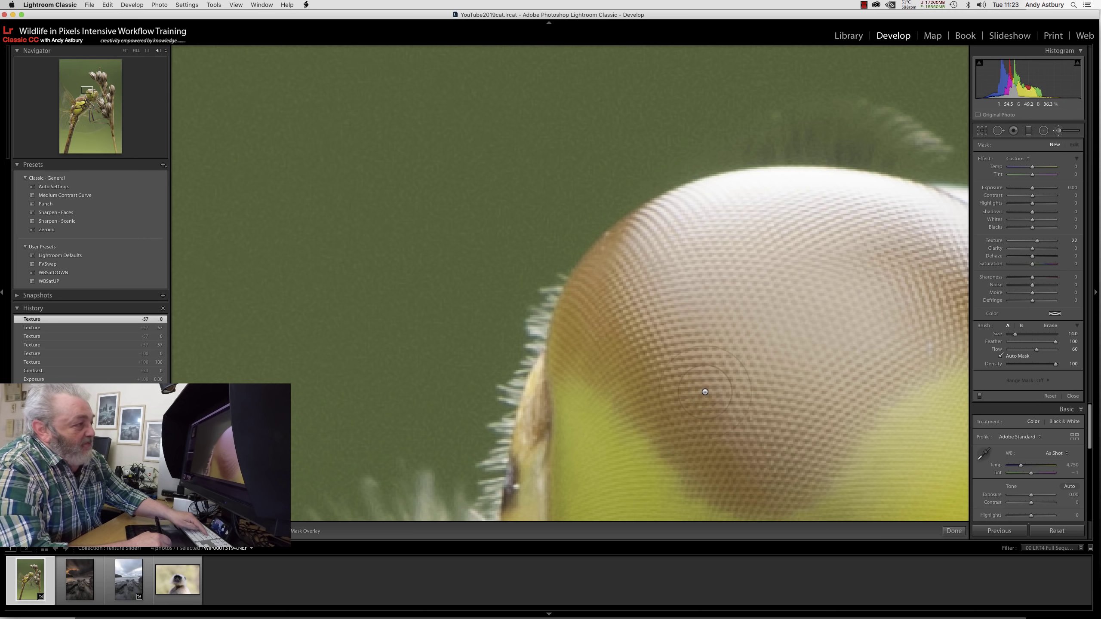
pyautogui.click(719, 329)
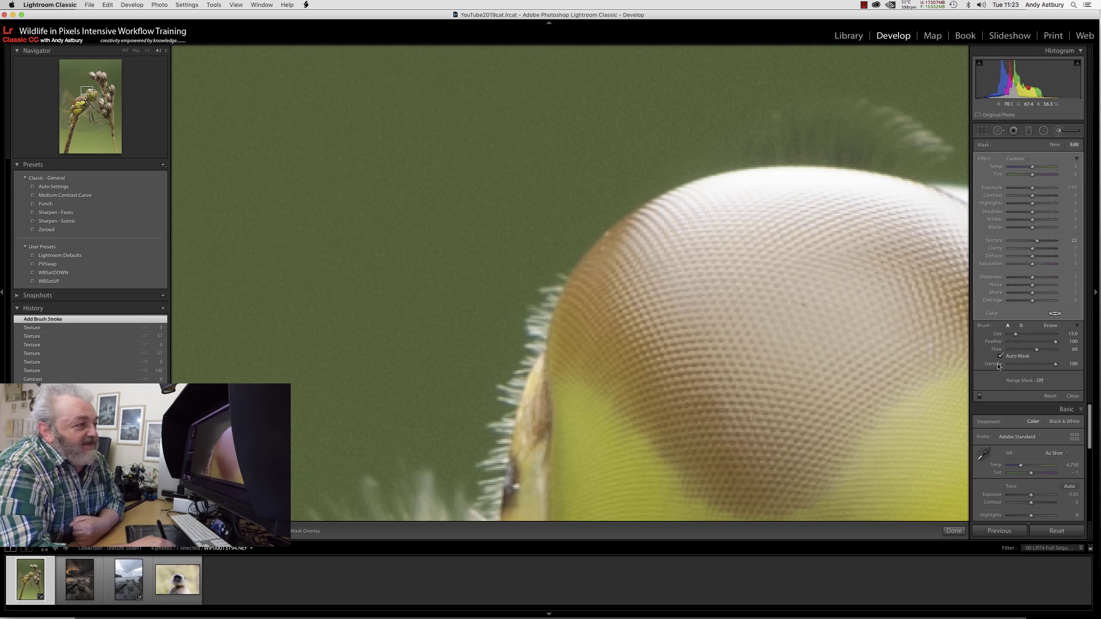
pyautogui.click(1000, 356)
pyautogui.click(818, 287)
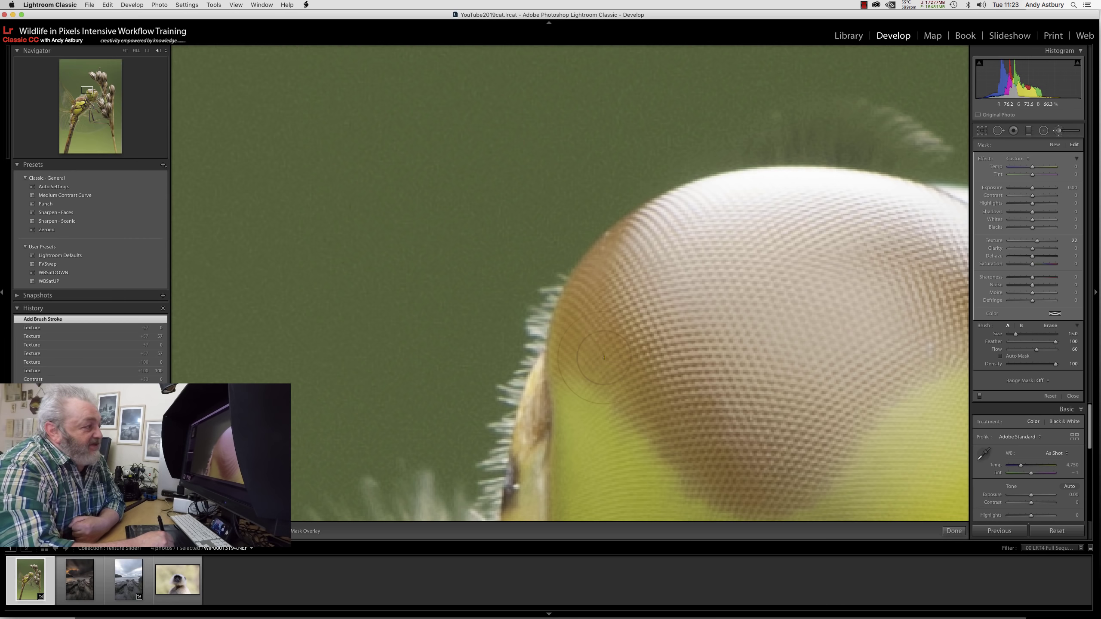
pyautogui.moveTo(728, 313); pyautogui.dragTo(801, 305)
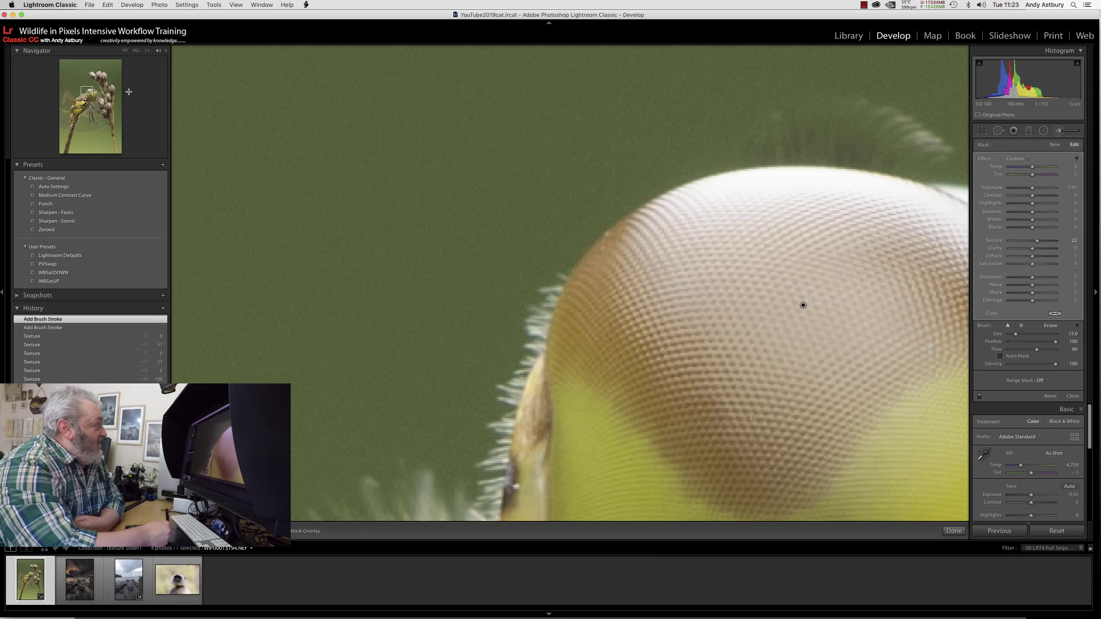
# Step: Paint over the rest of the eye and set the brushed Texture to 66
pyautogui.click(147, 50)
pyautogui.press('super+minus')
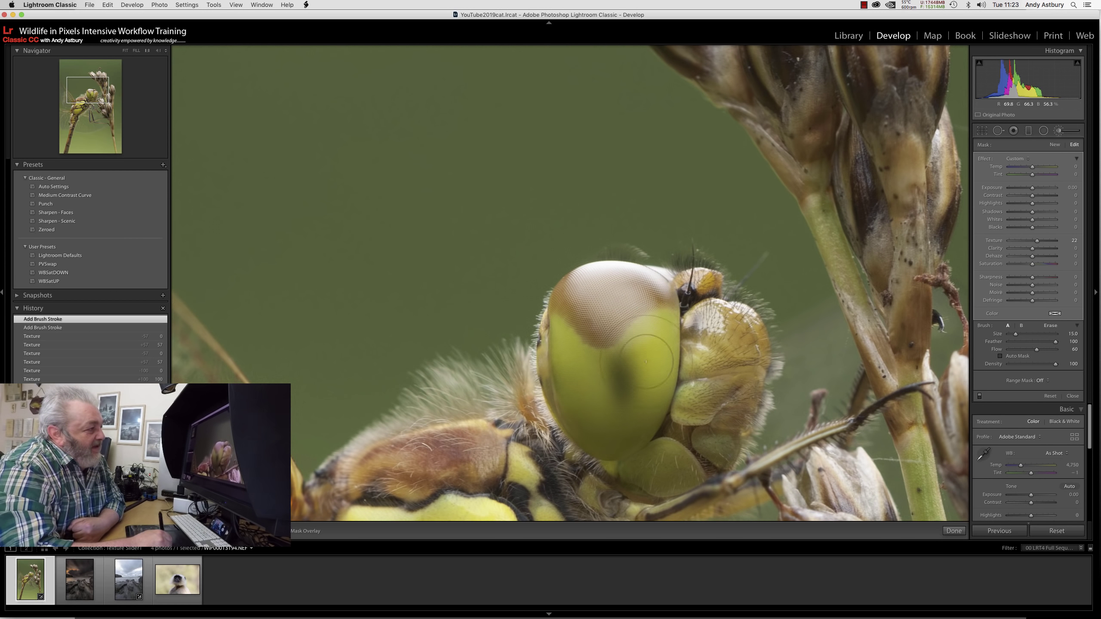
pyautogui.moveTo(594, 347); pyautogui.dragTo(550, 406)
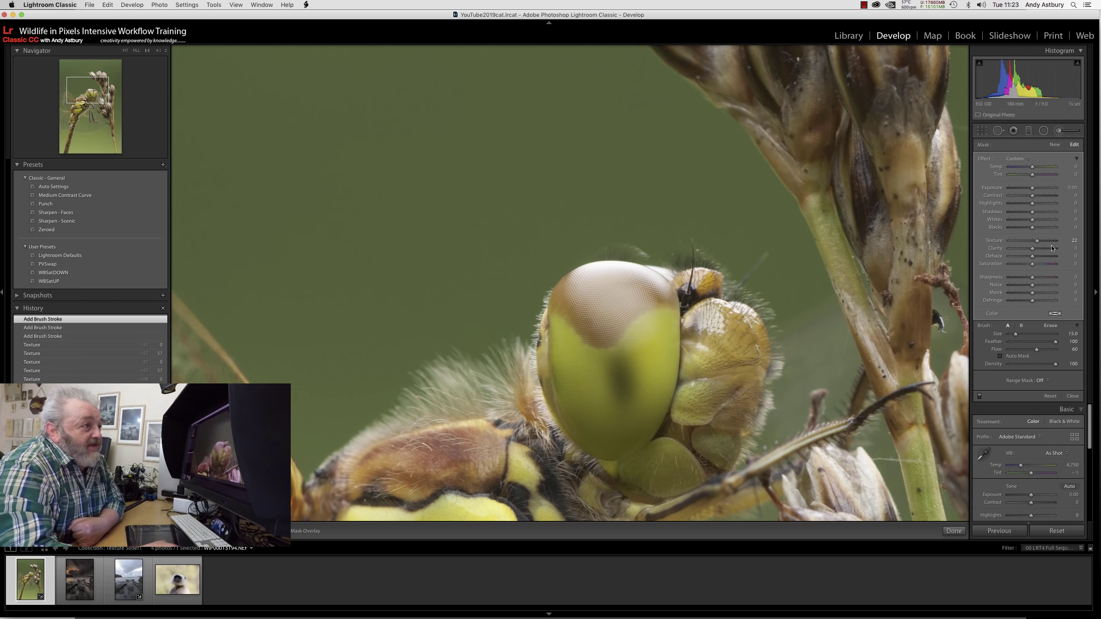
pyautogui.click(1037, 241)
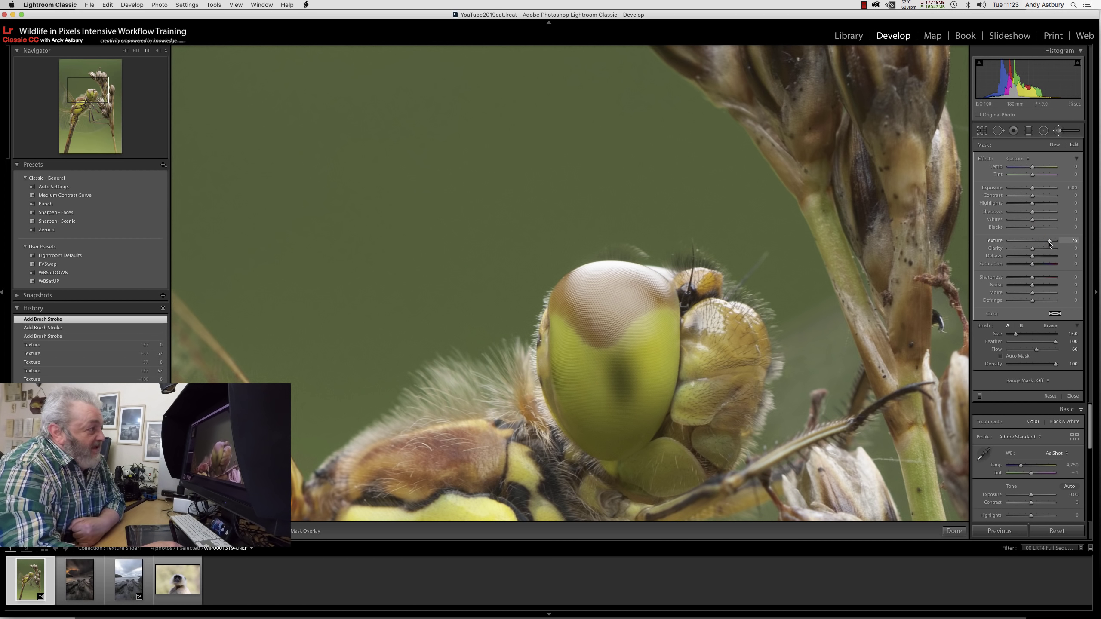
pyautogui.moveTo(1051, 254); pyautogui.dragTo(1048, 254)
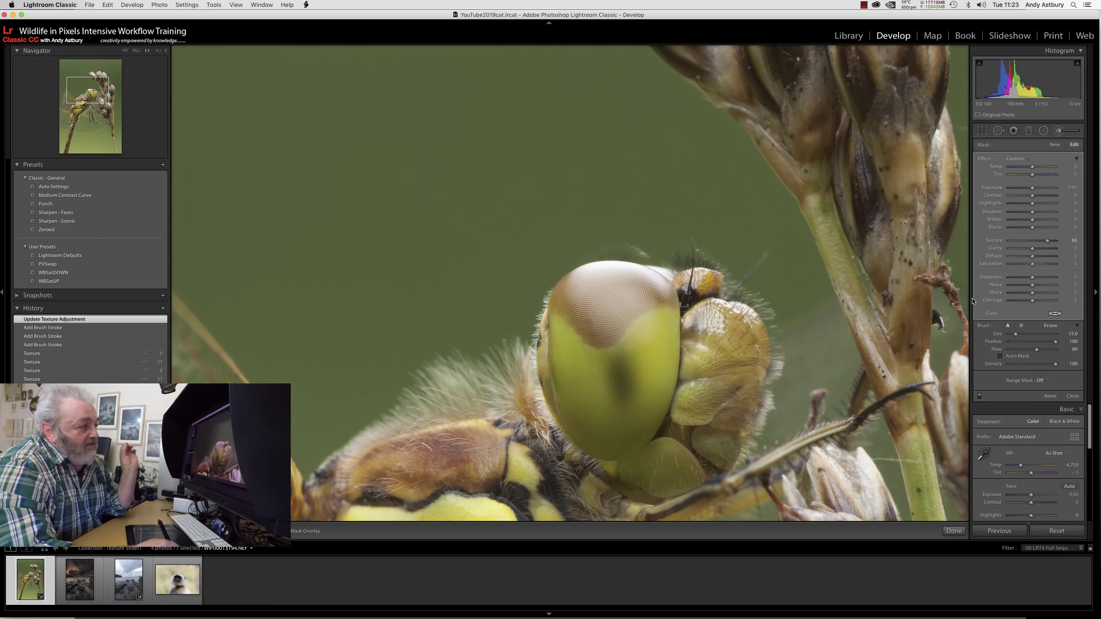
# Step: Switch the +66 brushed Texture off and on to compare the eye
pyautogui.click(980, 396)
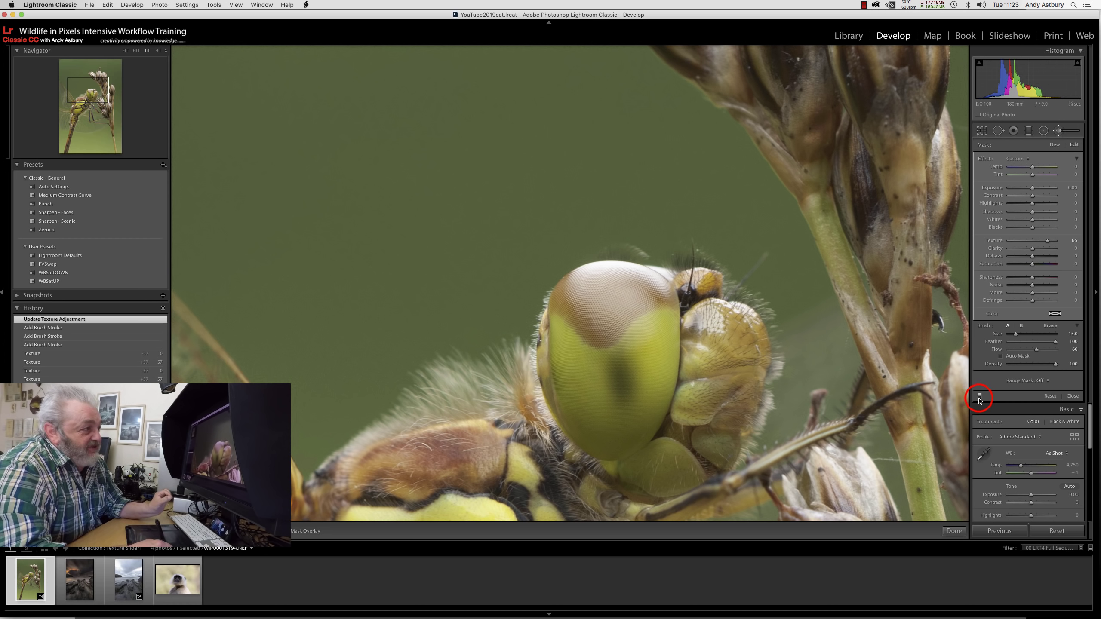
pyautogui.click(979, 397)
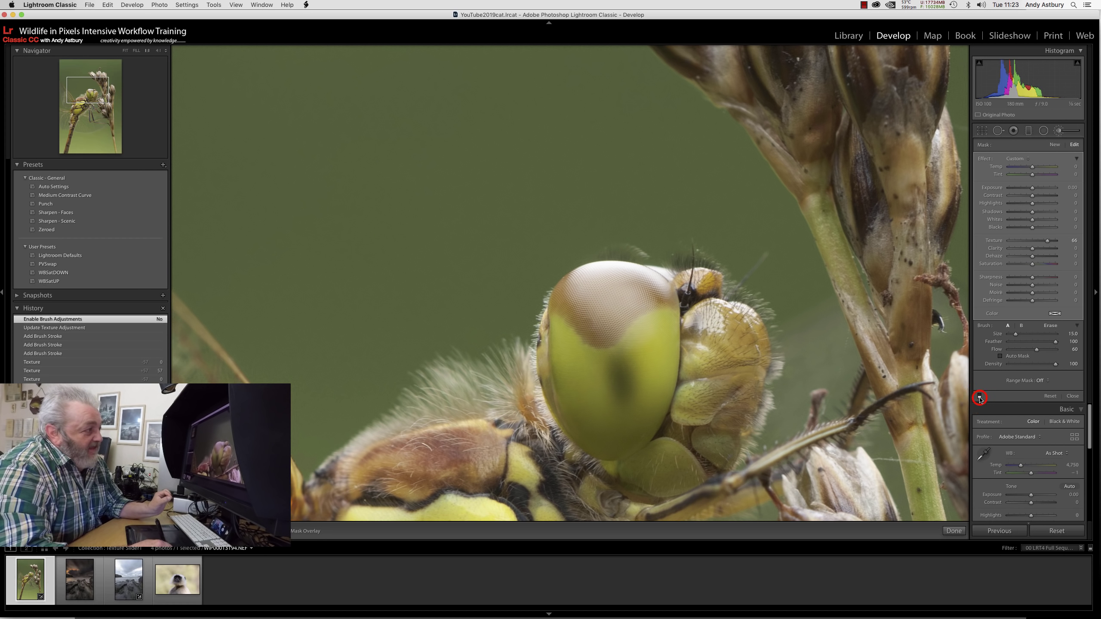
pyautogui.click(980, 396)
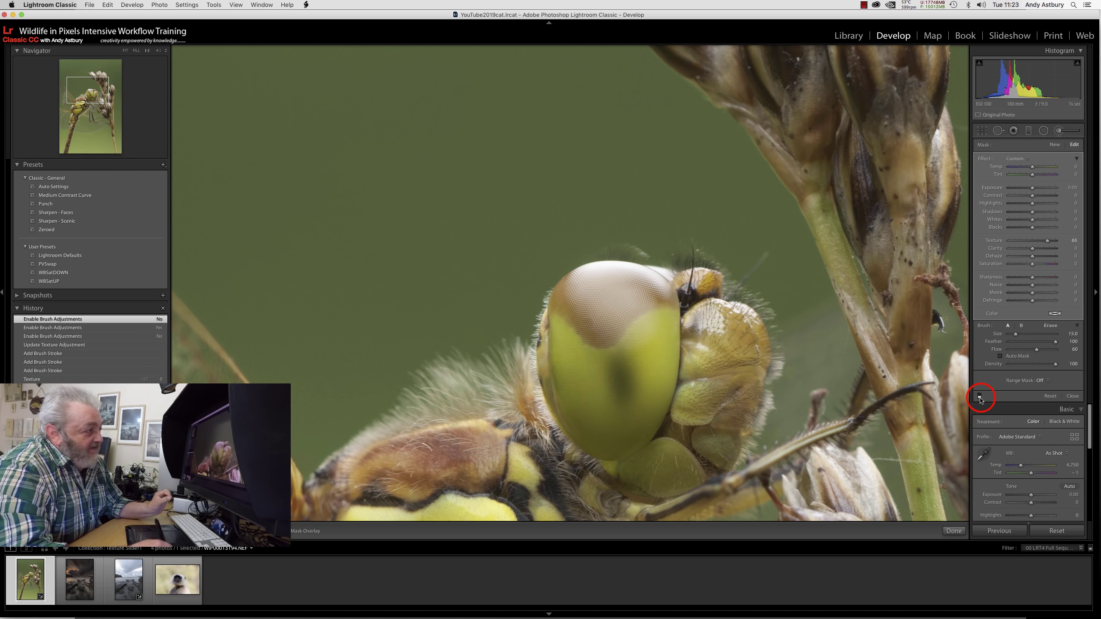
pyautogui.click(980, 397)
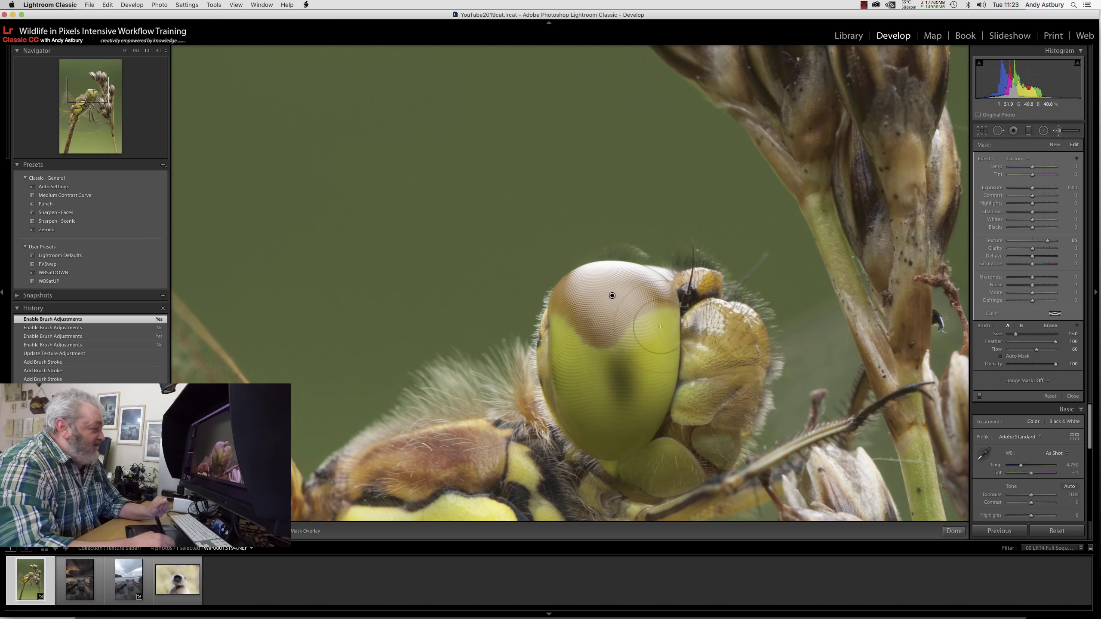
# Step: At 2:1 on the eye and head, compare the brush on and off, finishing with it enabled
pyautogui.click(166, 51)
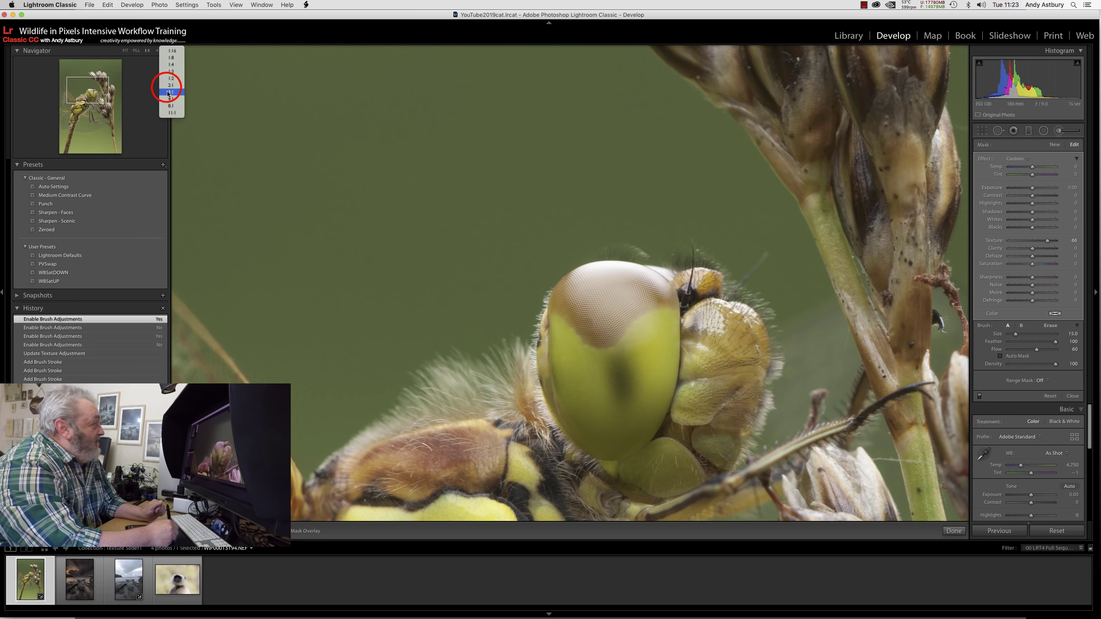
pyautogui.click(166, 86)
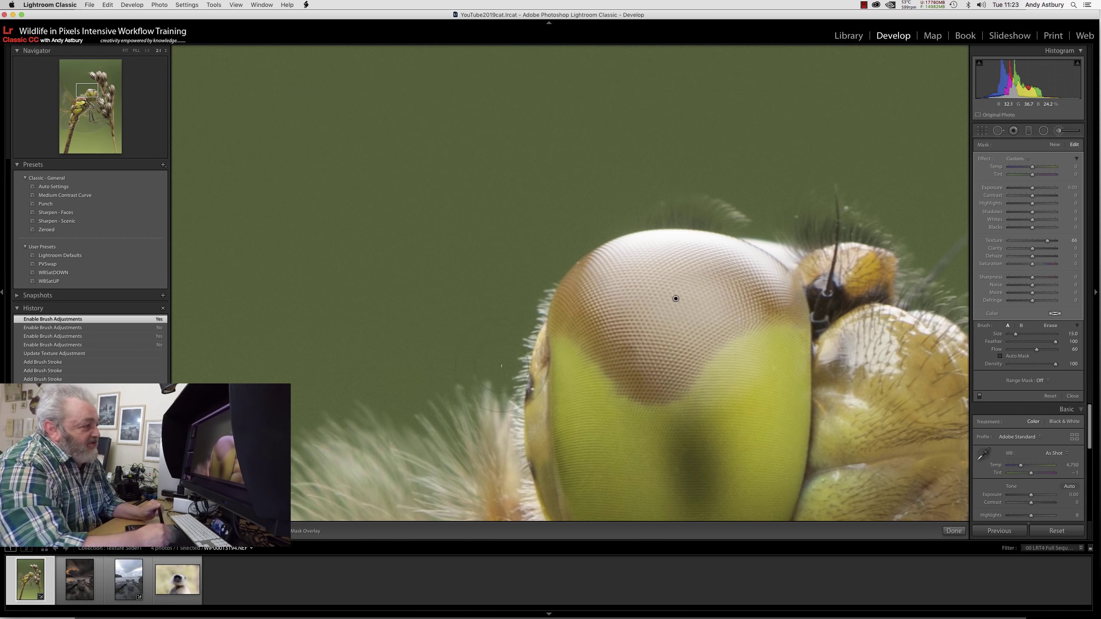
pyautogui.moveTo(703, 467)
pyautogui.mouseDown()
pyautogui.moveTo(556, 332)
pyautogui.moveTo(566, 312)
pyautogui.mouseUp()
pyautogui.click(980, 396)
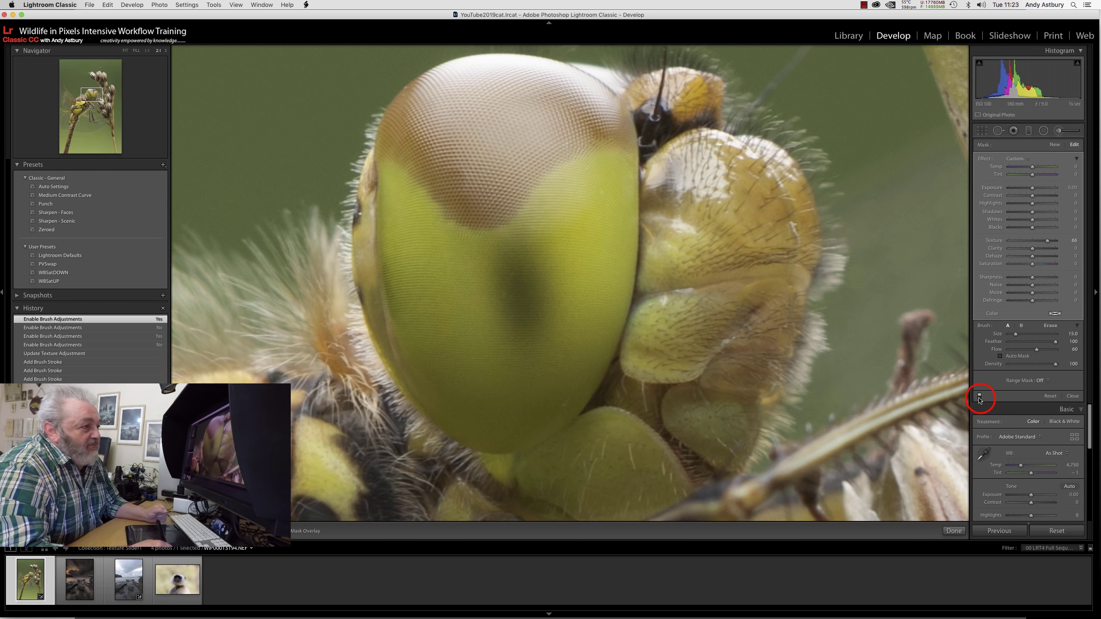
pyautogui.click(980, 396)
pyautogui.click(981, 398)
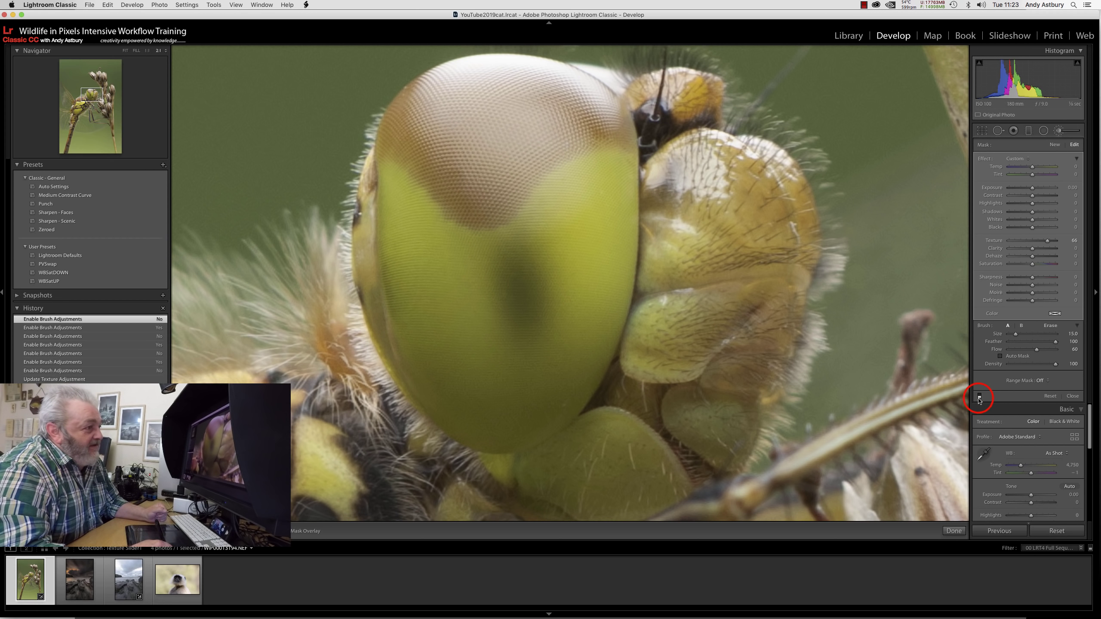
pyautogui.click(979, 397)
pyautogui.click(979, 397)
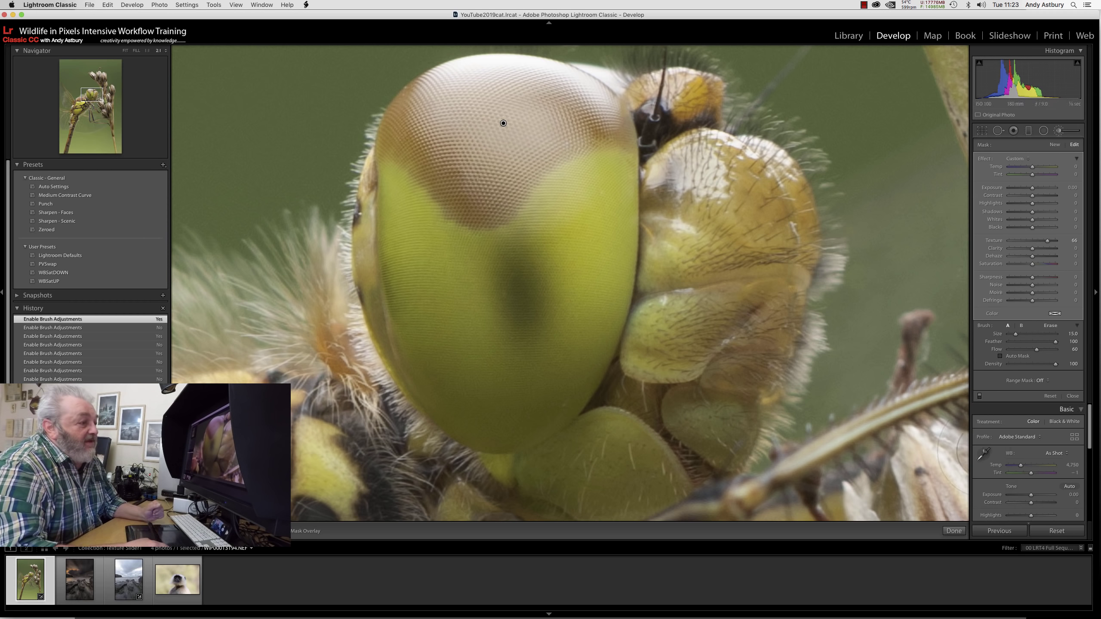
pyautogui.click(950, 531)
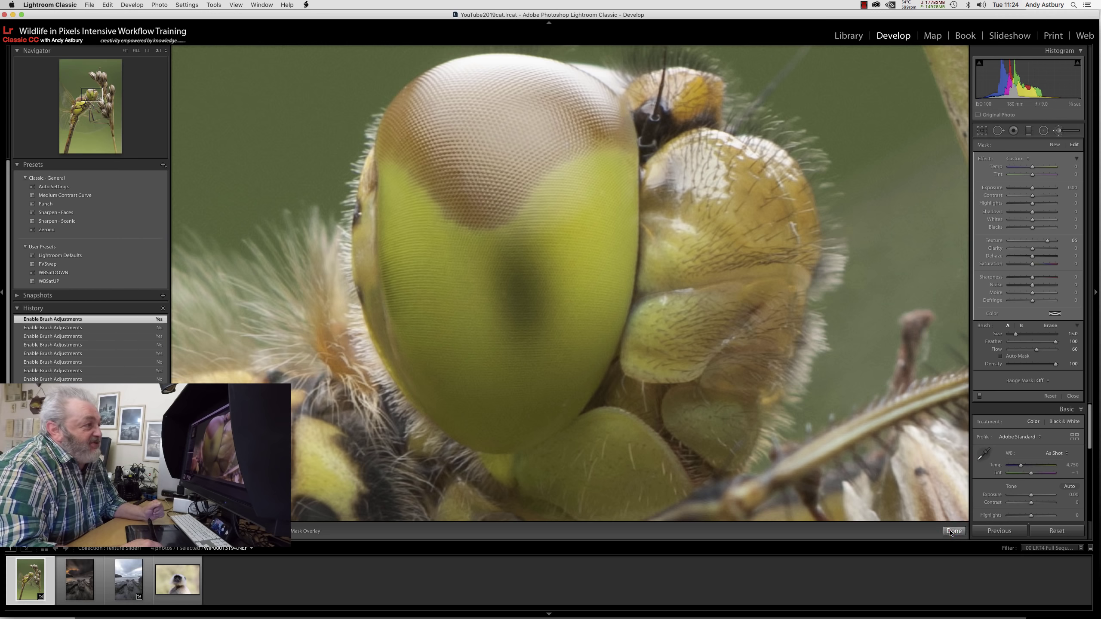
# Step: Open the monkey close-up, inspect its face at 1:1, and apply PVSwap for Exposure -1.00
pyautogui.click(180, 586)
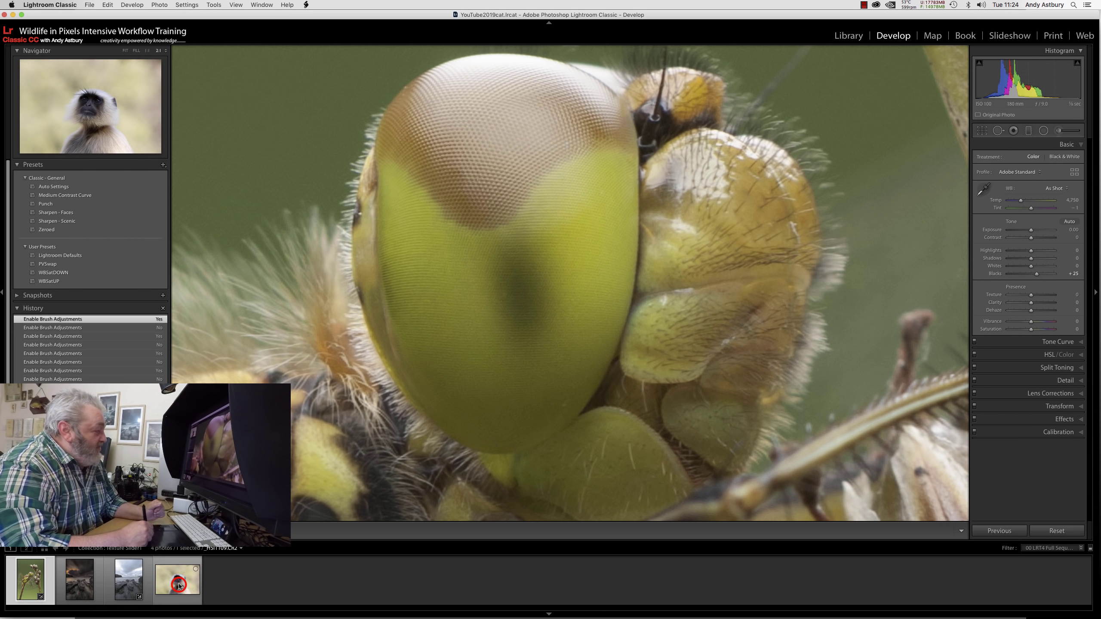
pyautogui.click(179, 586)
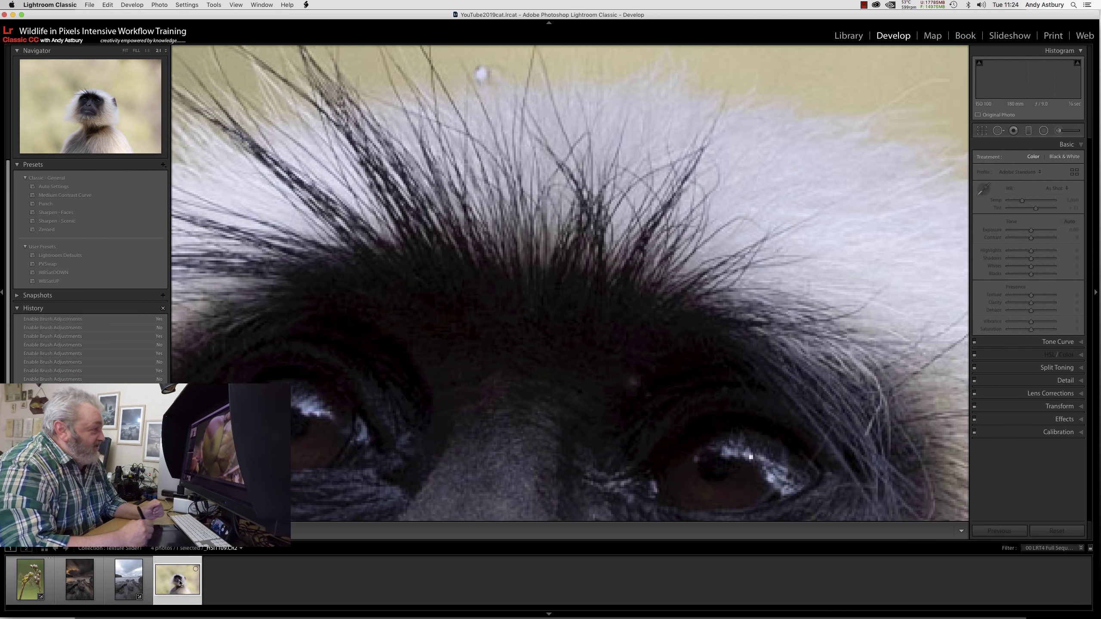
pyautogui.click(506, 431)
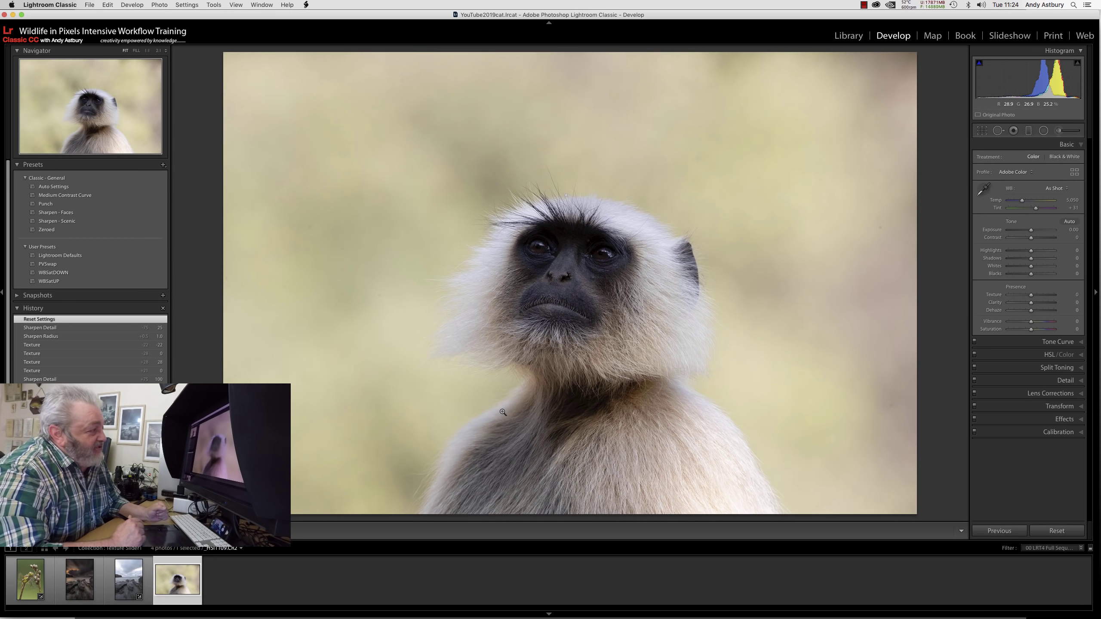
pyautogui.click(560, 291)
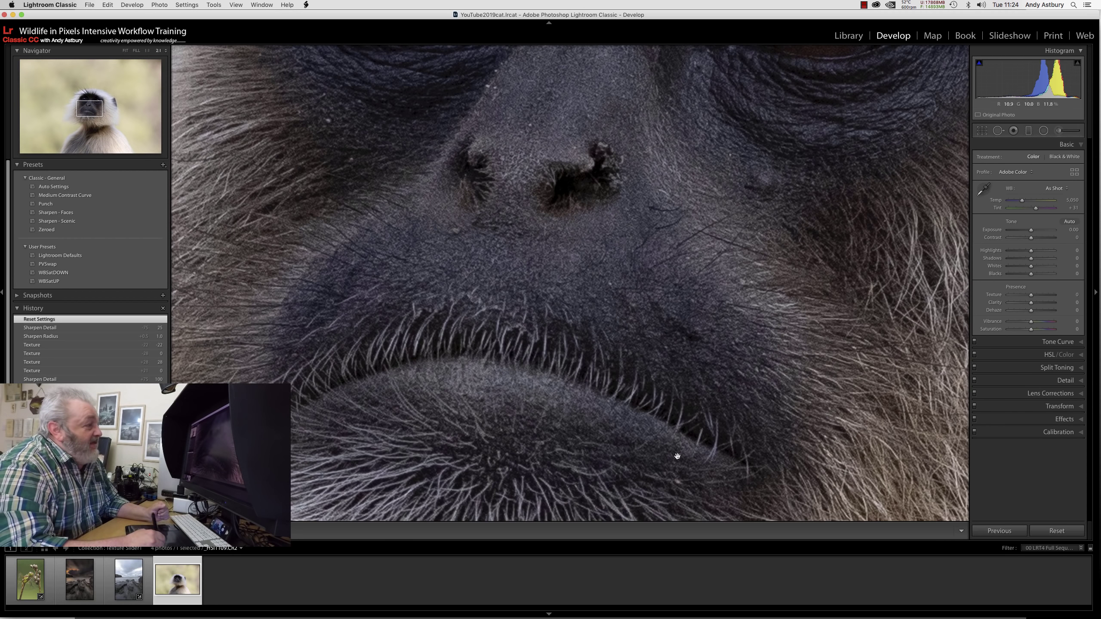
pyautogui.click(147, 50)
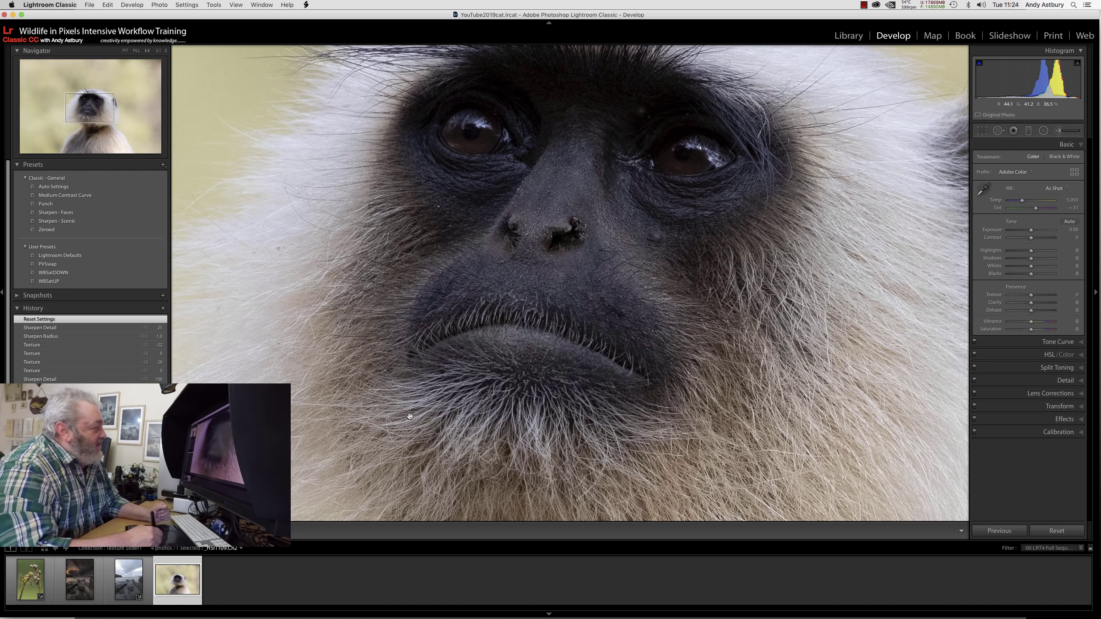
pyautogui.moveTo(535, 246); pyautogui.dragTo(534, 355)
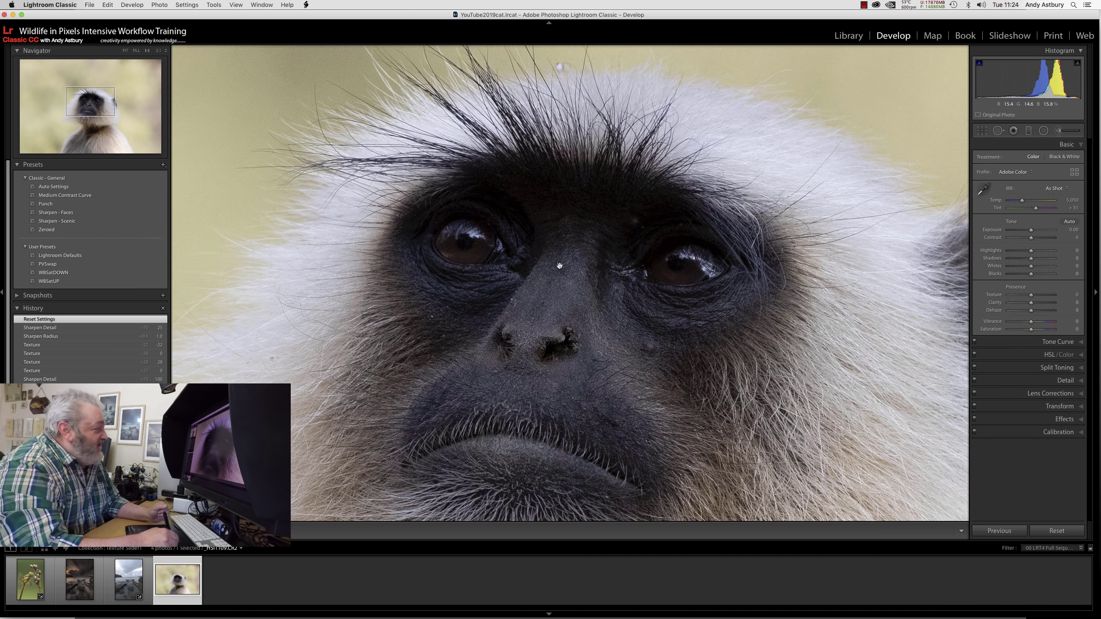
pyautogui.click(45, 265)
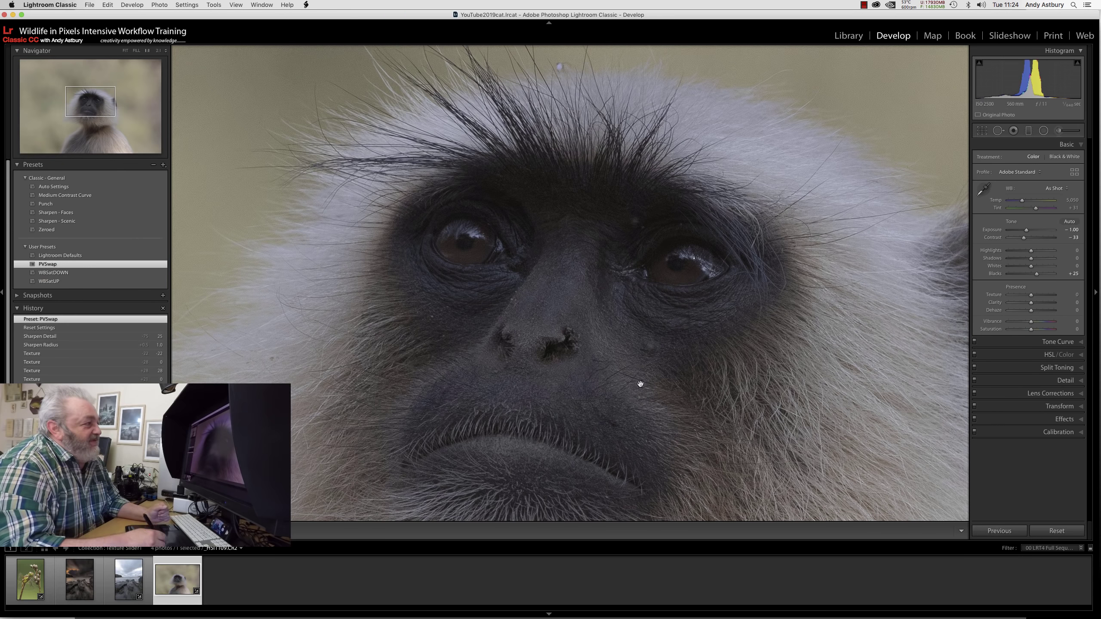
# Step: Reset the langur's Exposure to 0, set Texture to +47, then view it in Library
pyautogui.doubleClick(985, 232)
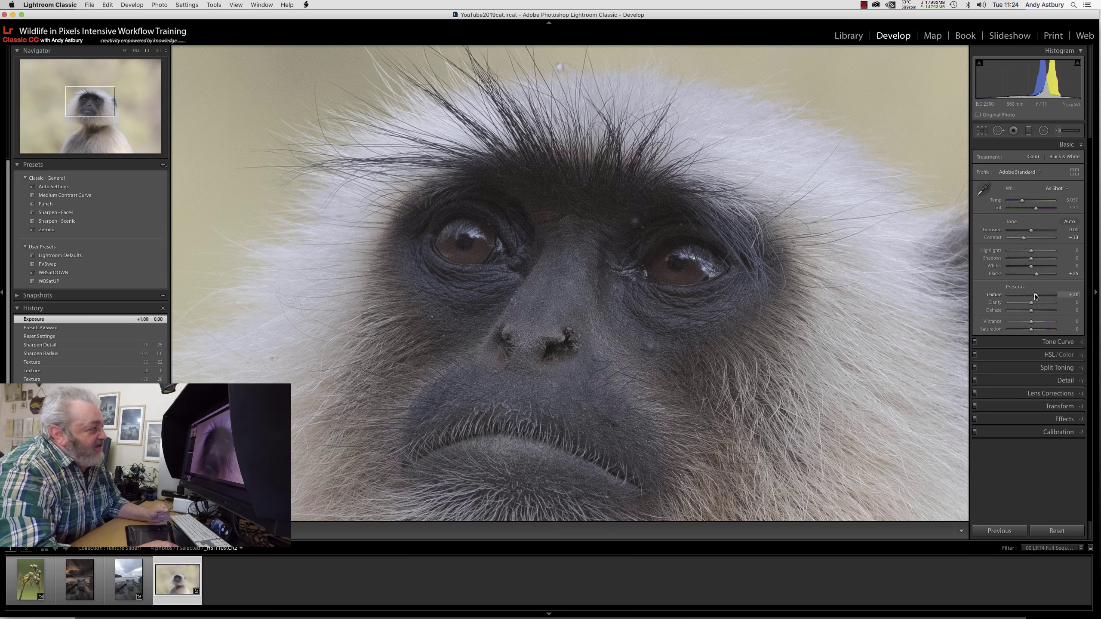
pyautogui.moveTo(1042, 296); pyautogui.dragTo(1040, 295)
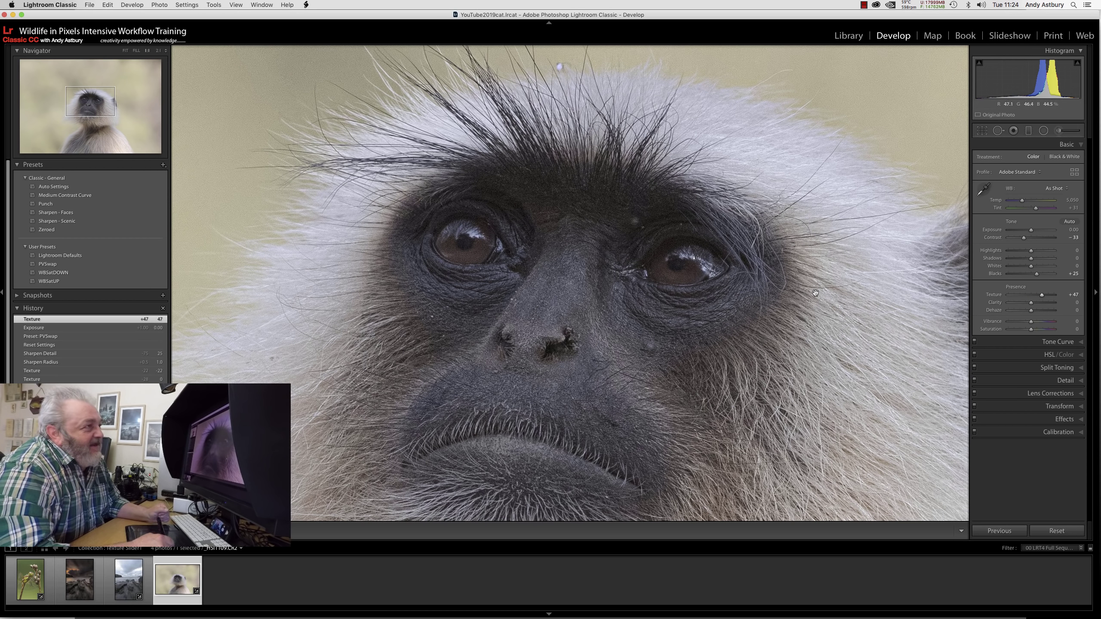
pyautogui.click(848, 36)
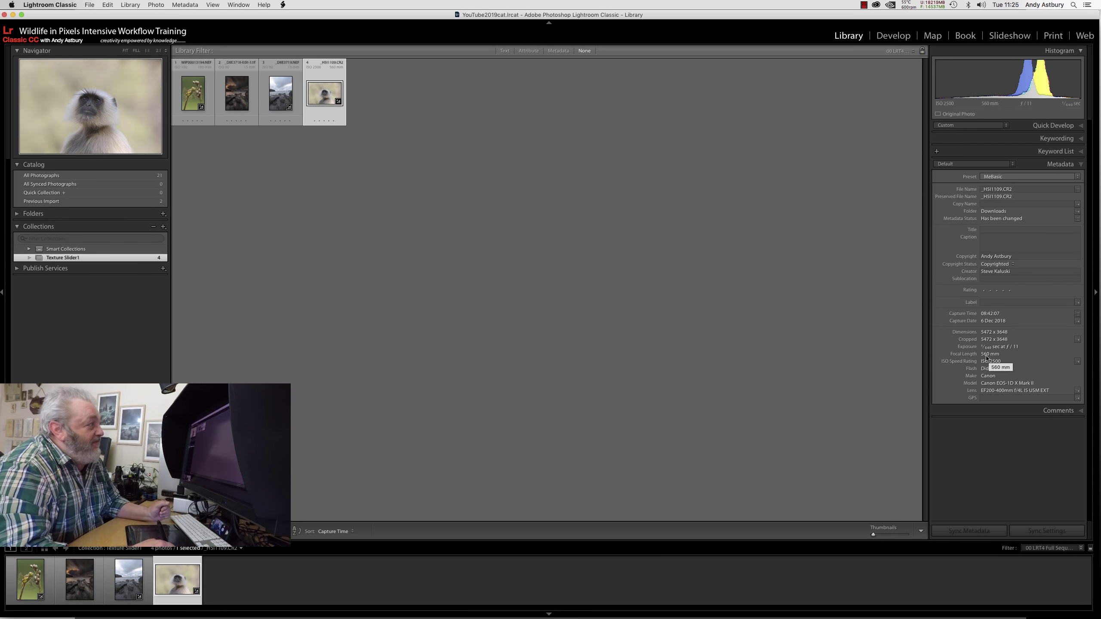
# Step: Back in Develop, pan the langur close-up and reset its Texture from +47 to 0
pyautogui.click(893, 39)
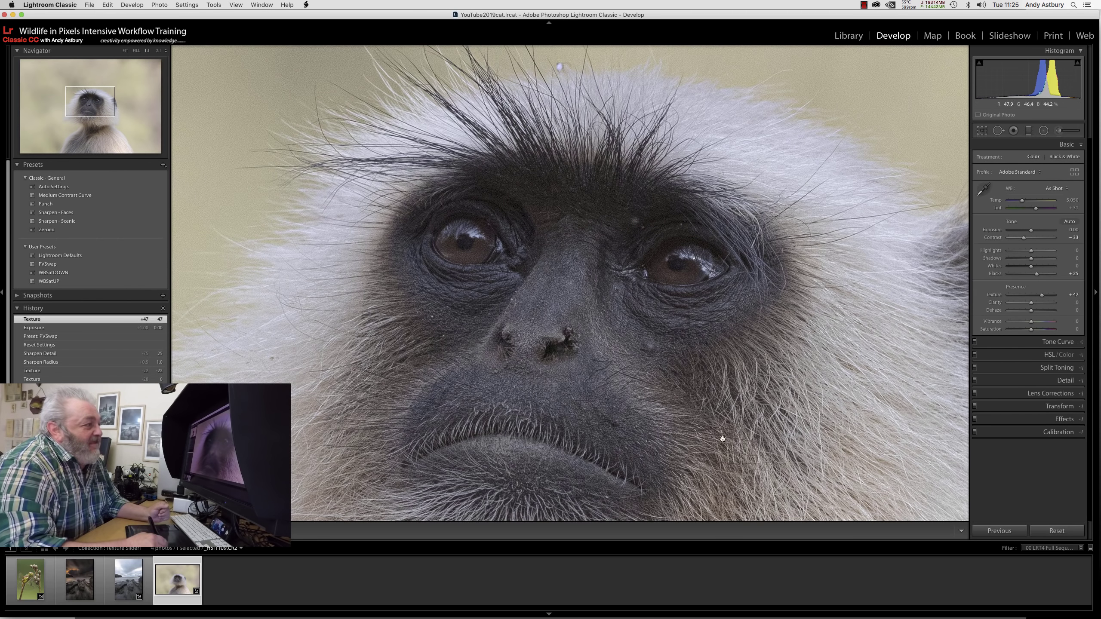
pyautogui.moveTo(405, 246); pyautogui.dragTo(499, 390)
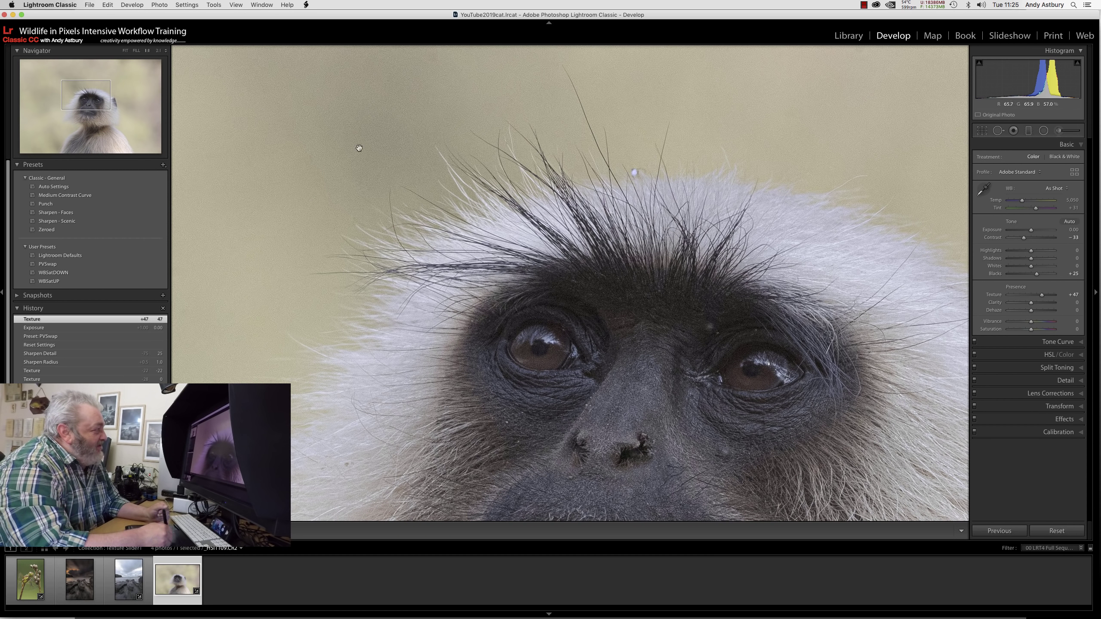
pyautogui.moveTo(282, 270); pyautogui.dragTo(412, 264)
pyautogui.moveTo(993, 296); pyautogui.dragTo(995, 303)
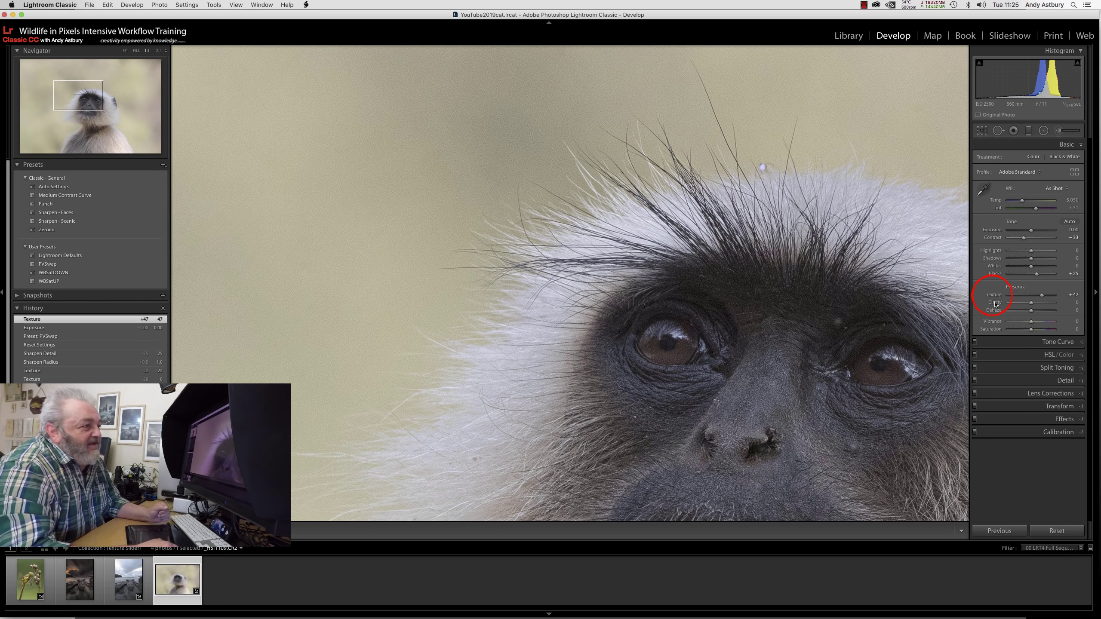
pyautogui.doubleClick(993, 296)
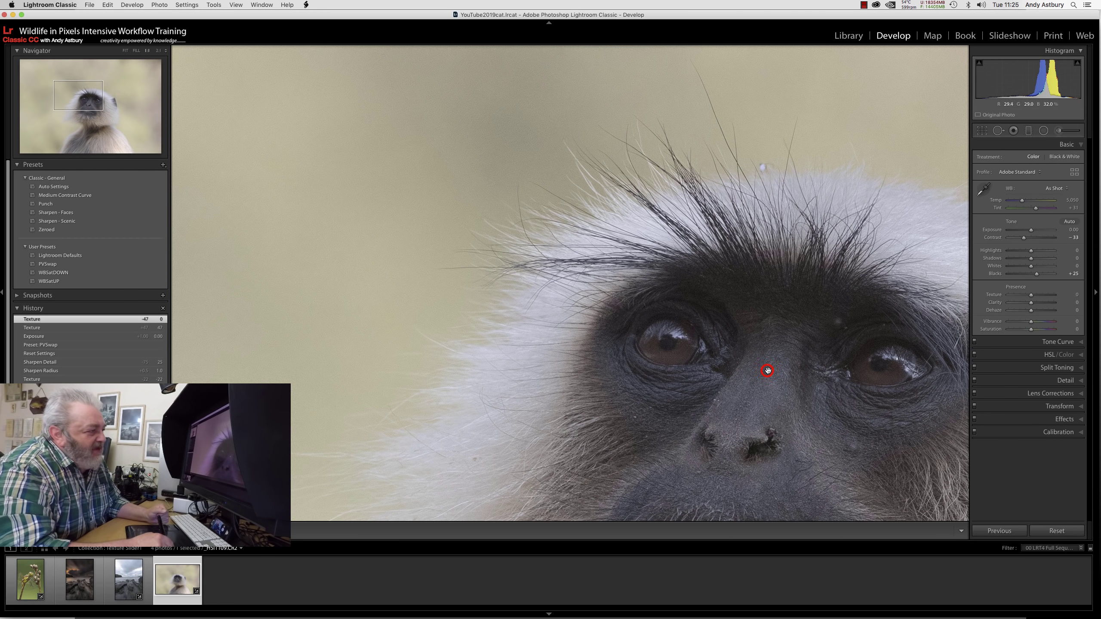
# Step: Pull the langur close-up's Texture down to -23, keeping the face centred
pyautogui.moveTo(767, 370); pyautogui.dragTo(643, 297)
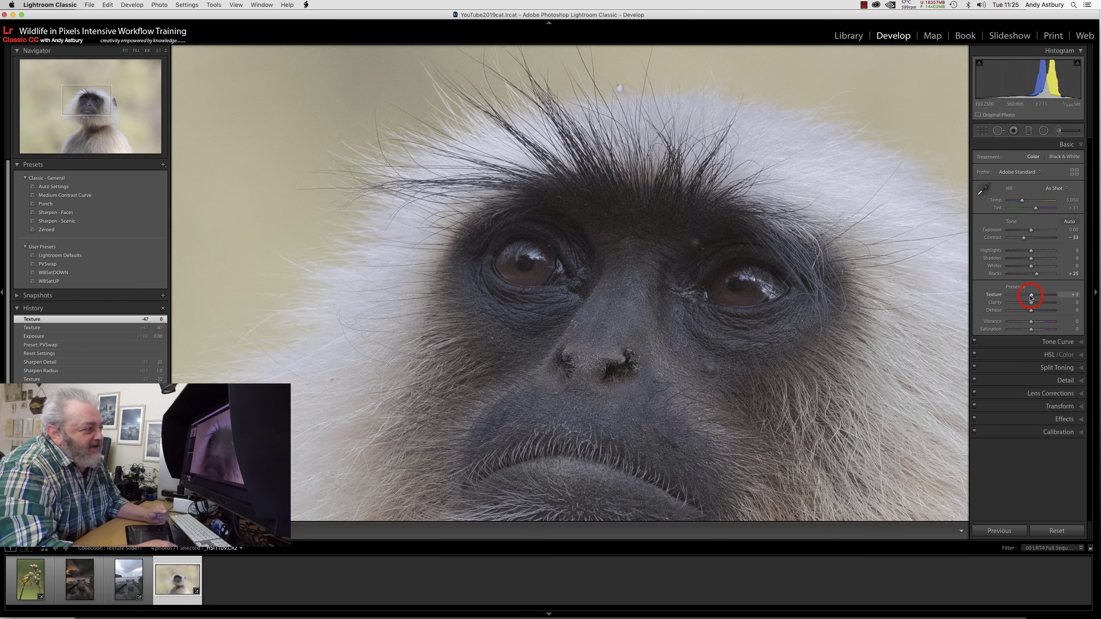
pyautogui.moveTo(1031, 298); pyautogui.dragTo(1026, 297)
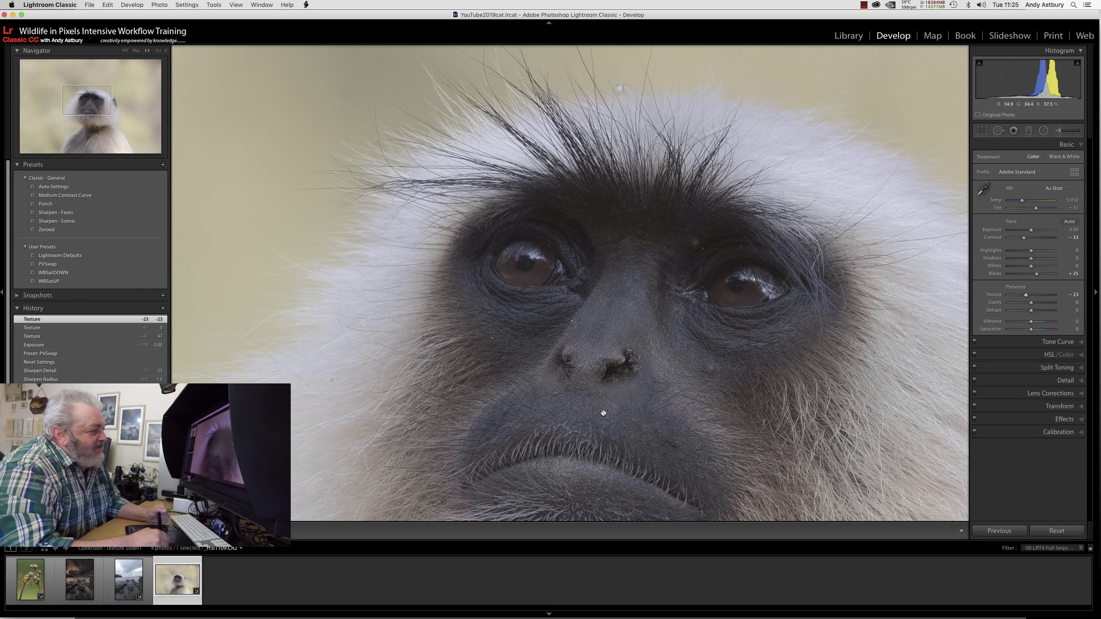
pyautogui.moveTo(611, 357); pyautogui.dragTo(577, 309)
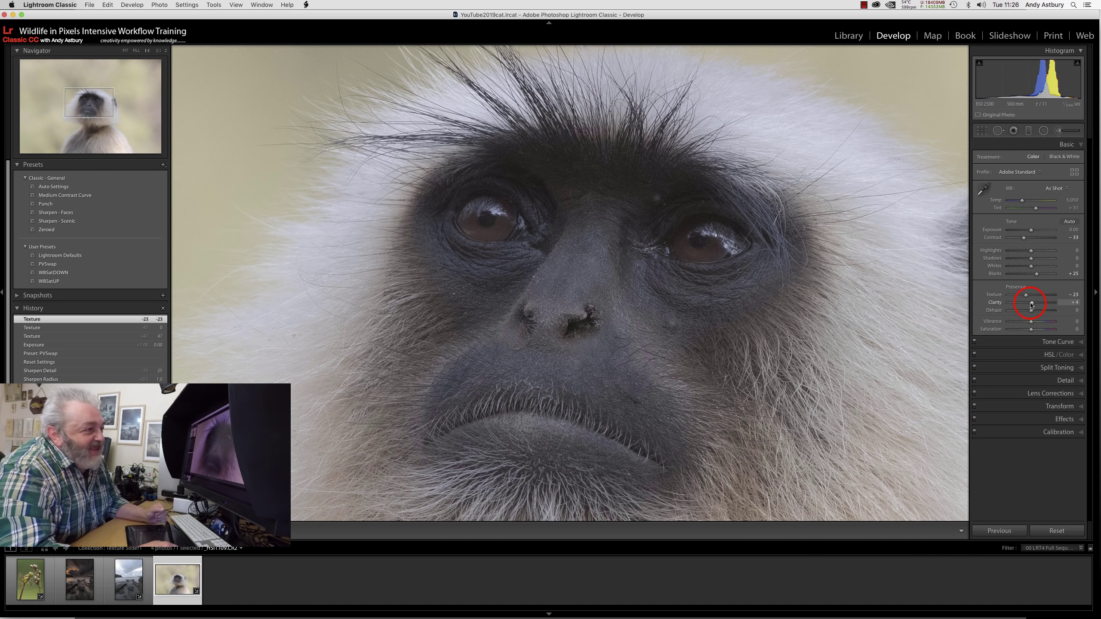
# Step: Set the langur's Clarity to +24 and ease Dehaze from -37 to -19
pyautogui.moveTo(1037, 304); pyautogui.dragTo(1023, 313)
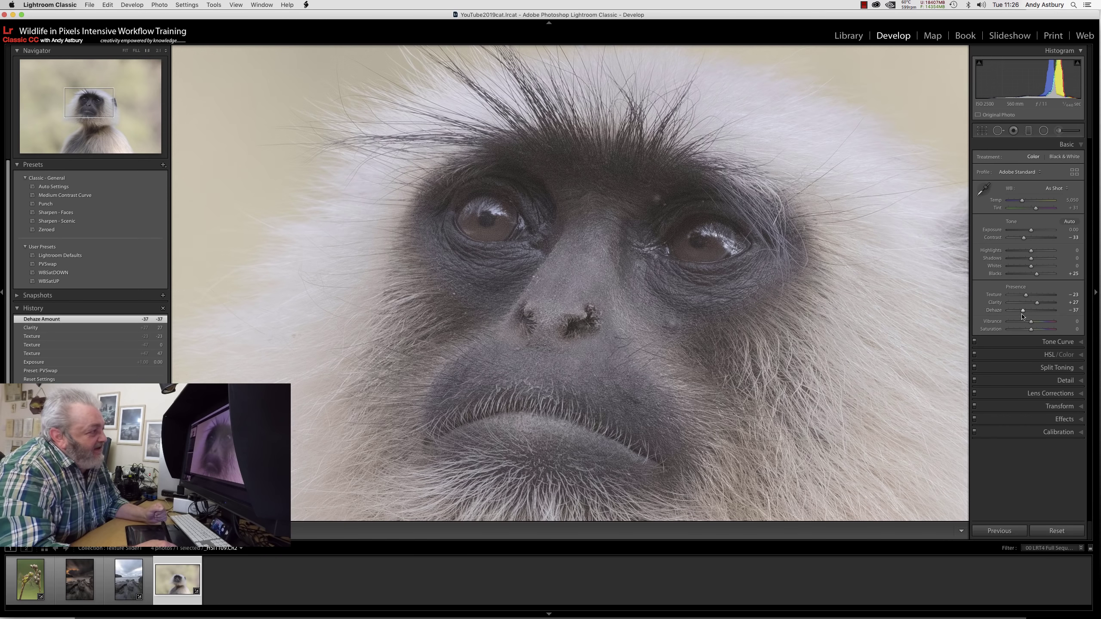
pyautogui.click(1022, 311)
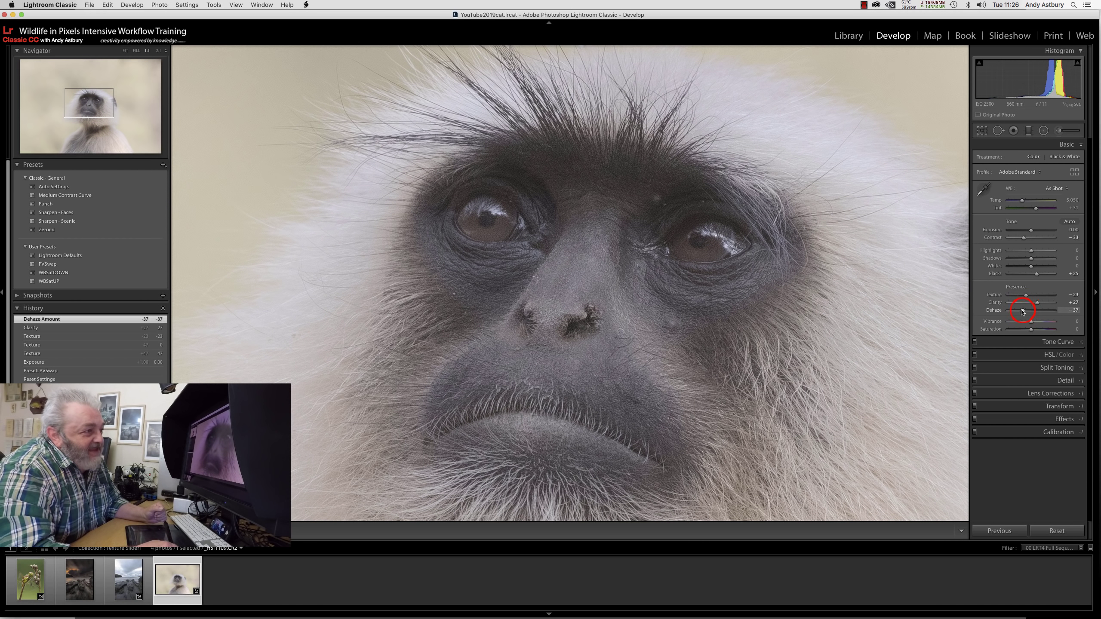
pyautogui.moveTo(1025, 312); pyautogui.dragTo(1026, 312)
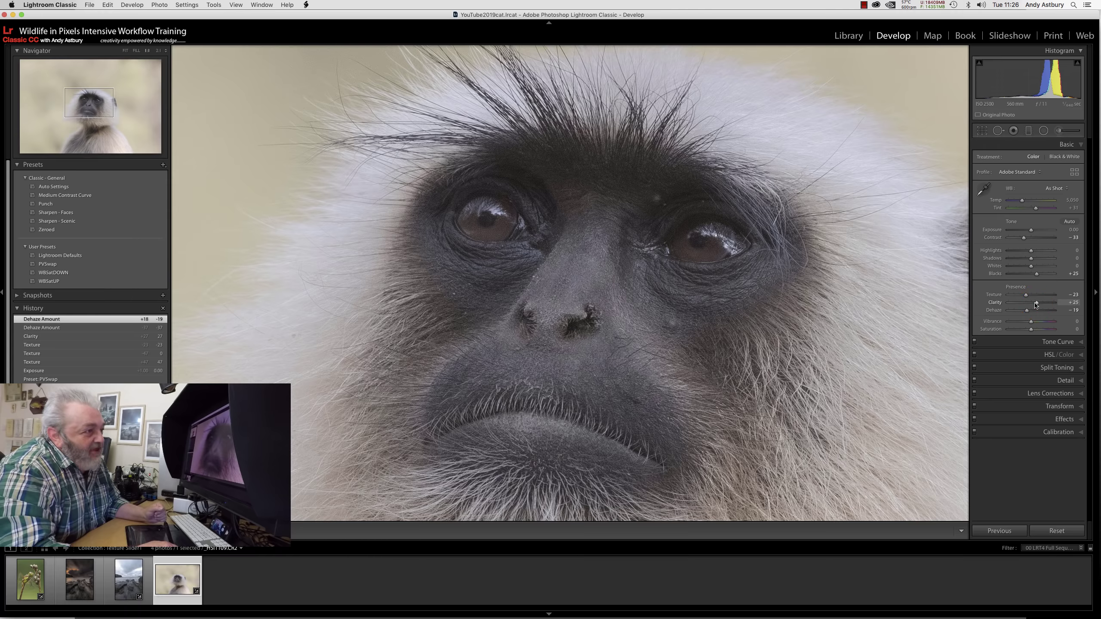
pyautogui.moveTo(1034, 306); pyautogui.dragTo(1034, 306)
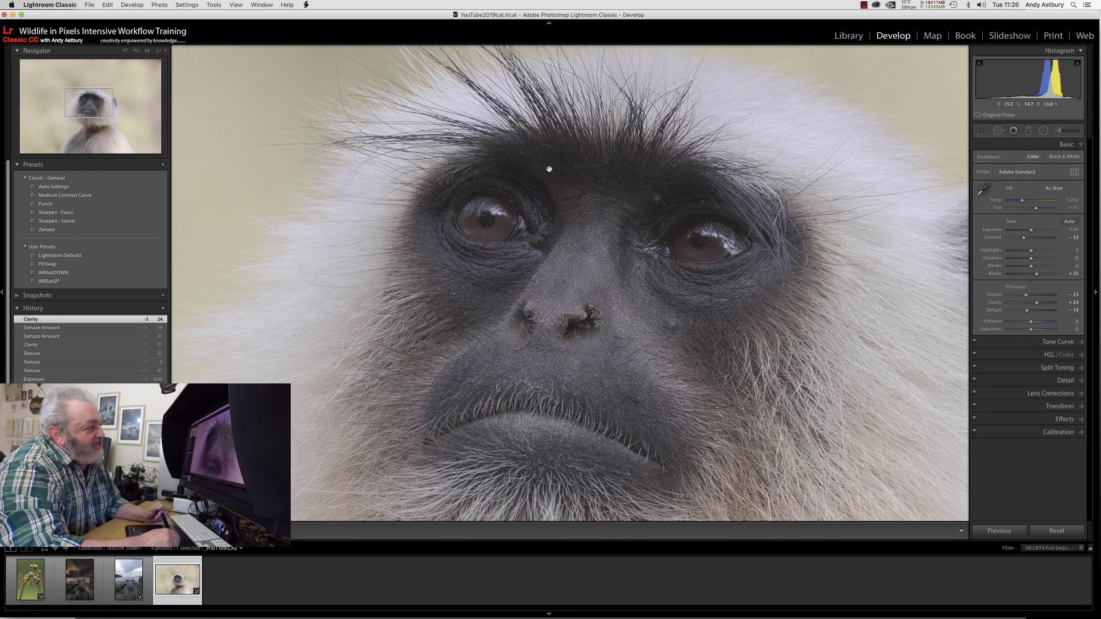
# Step: Set the langur's Dehaze to -13, then open the dark rocky seascape from the filmstrip
pyautogui.click(993, 312)
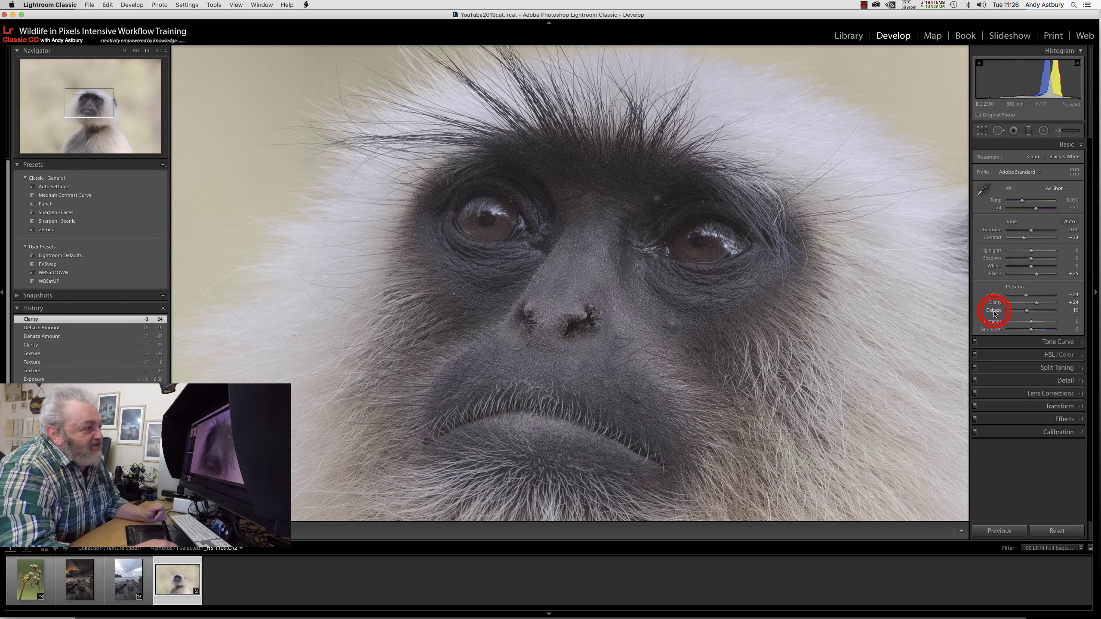
pyautogui.doubleClick(992, 311)
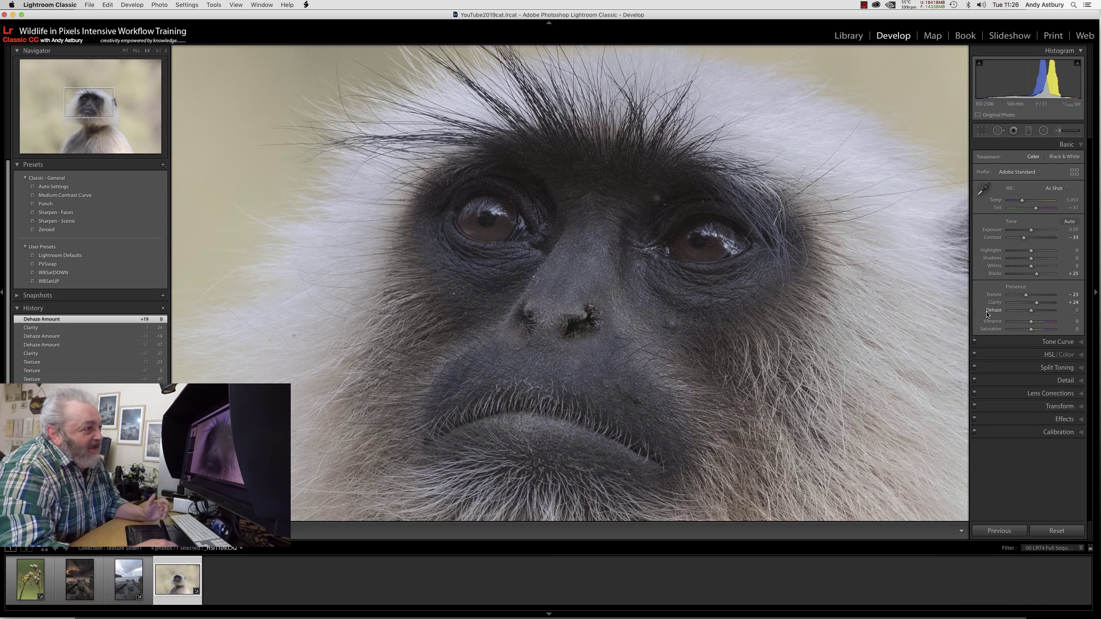
pyautogui.click(1030, 312)
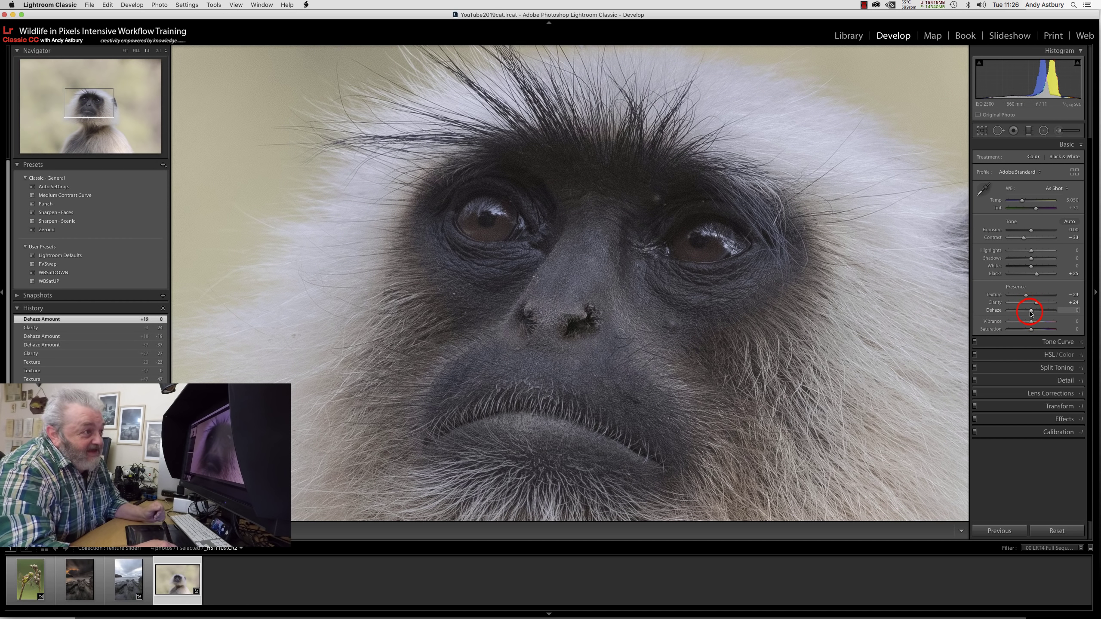
pyautogui.moveTo(1031, 312); pyautogui.dragTo(1028, 312)
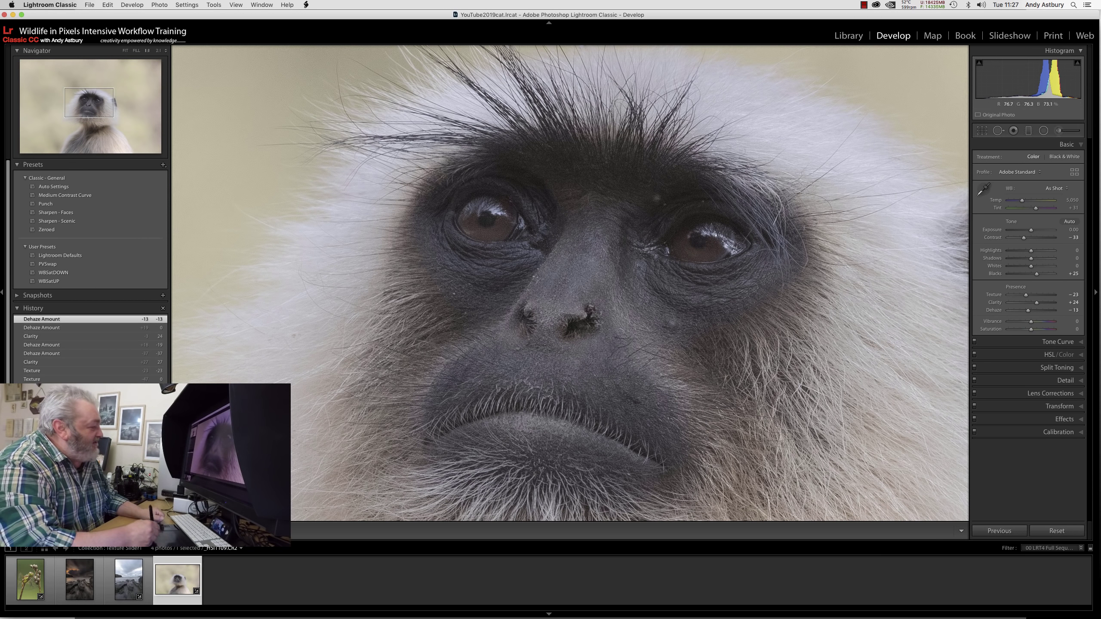
pyautogui.click(79, 581)
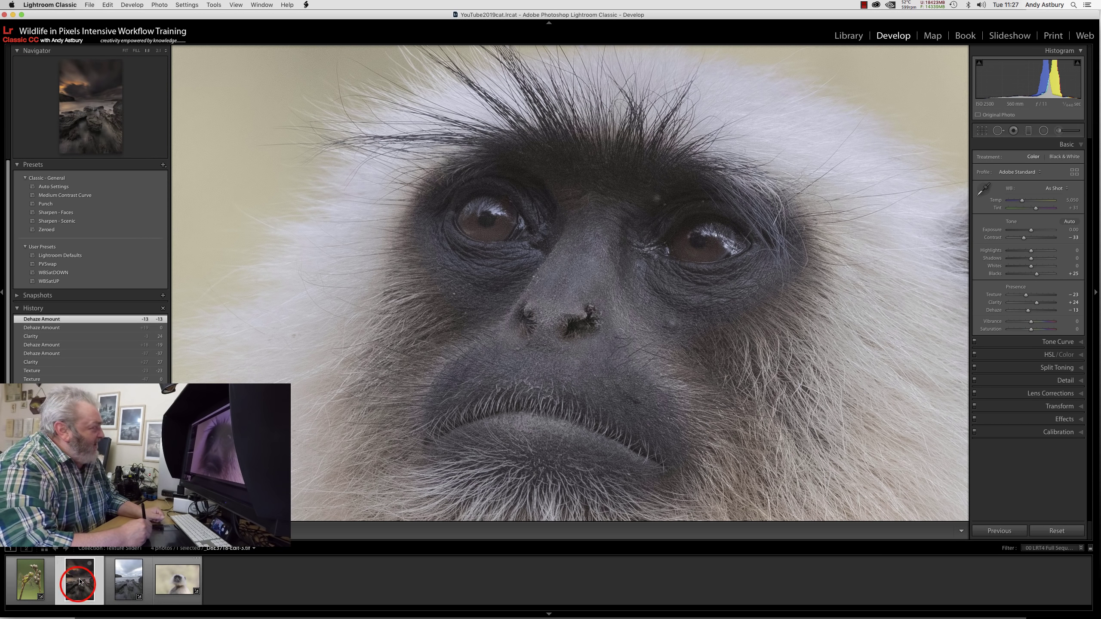
pyautogui.click(136, 50)
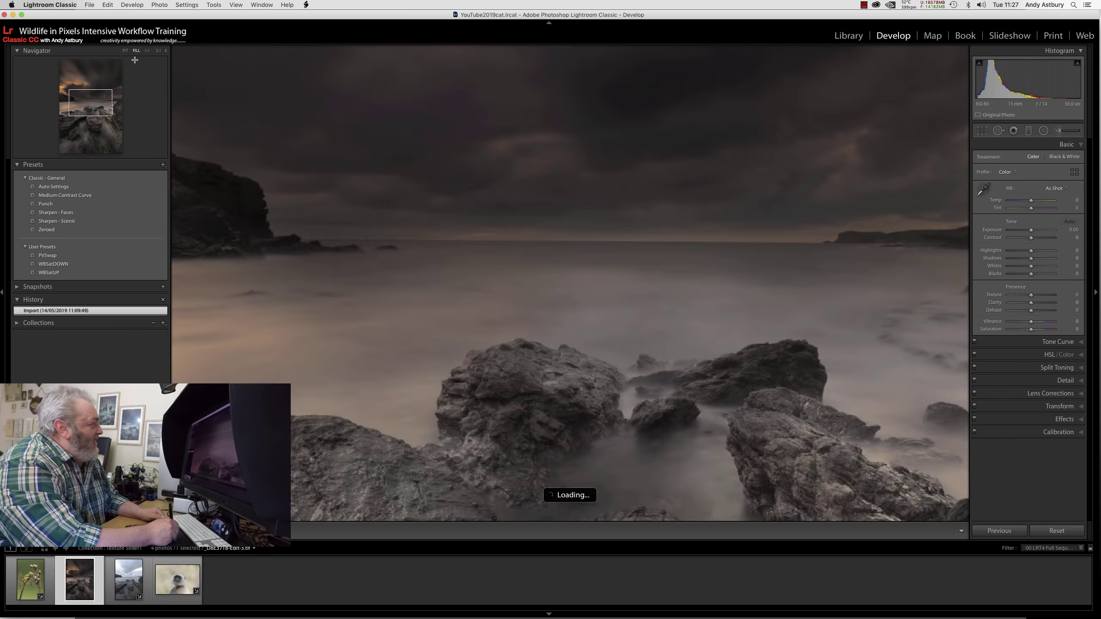
# Step: Fit the view, select the grey rocky seascape, and zoom 1:1 on its central rock
pyautogui.click(125, 50)
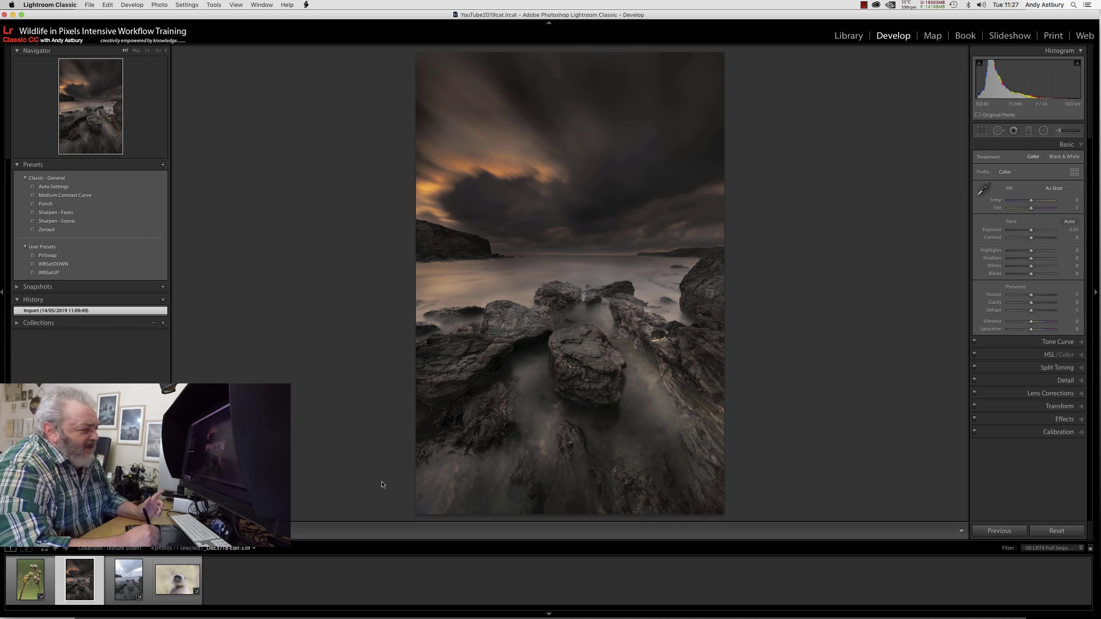
pyautogui.click(128, 583)
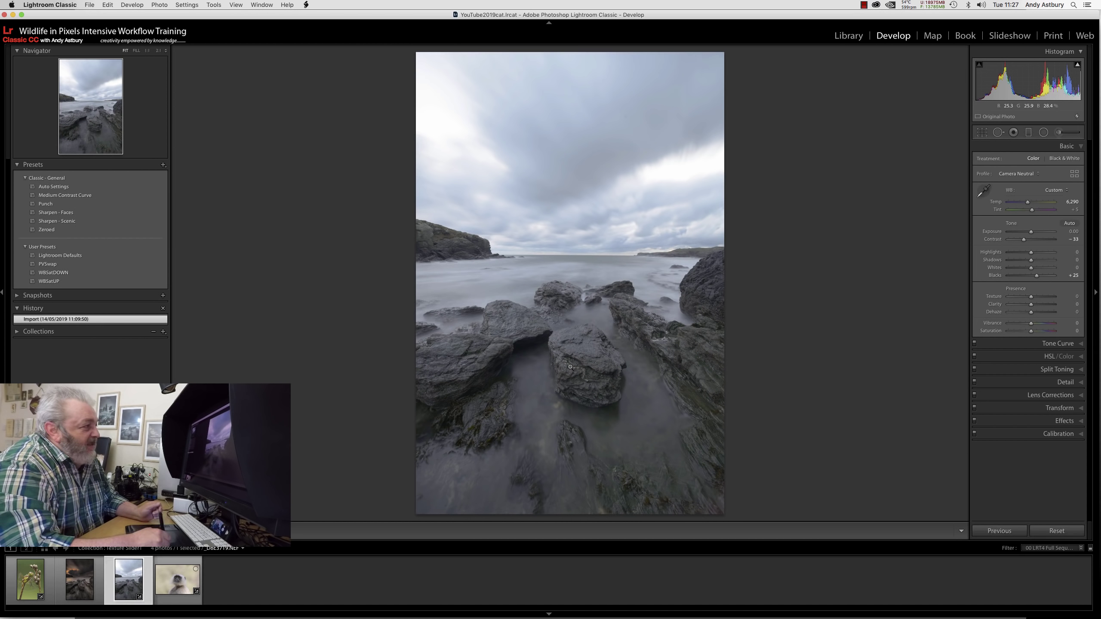
pyautogui.click(570, 388)
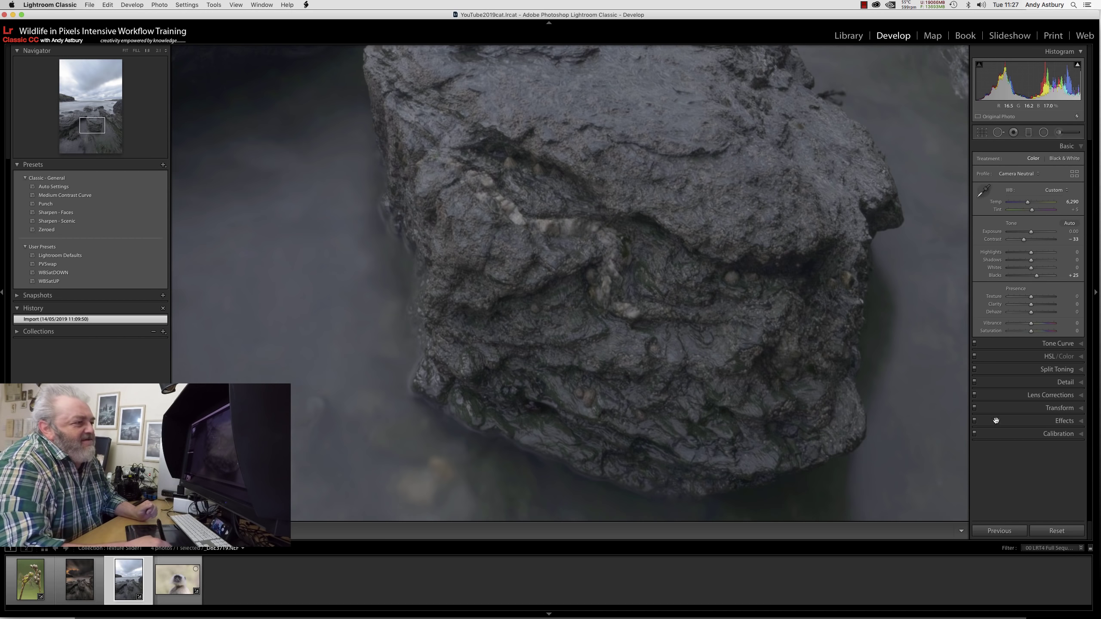
# Step: In the Detail panel, set sharpening Amount 40, Radius 0.5 and Detail 93 on the rock
pyautogui.click(1063, 382)
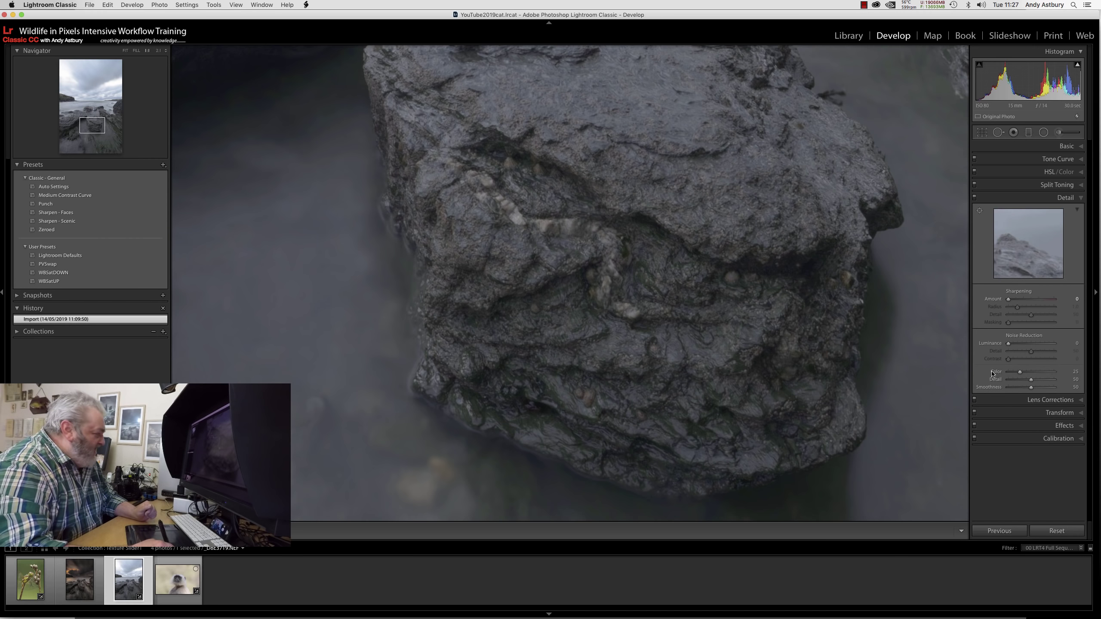
pyautogui.doubleClick(989, 300)
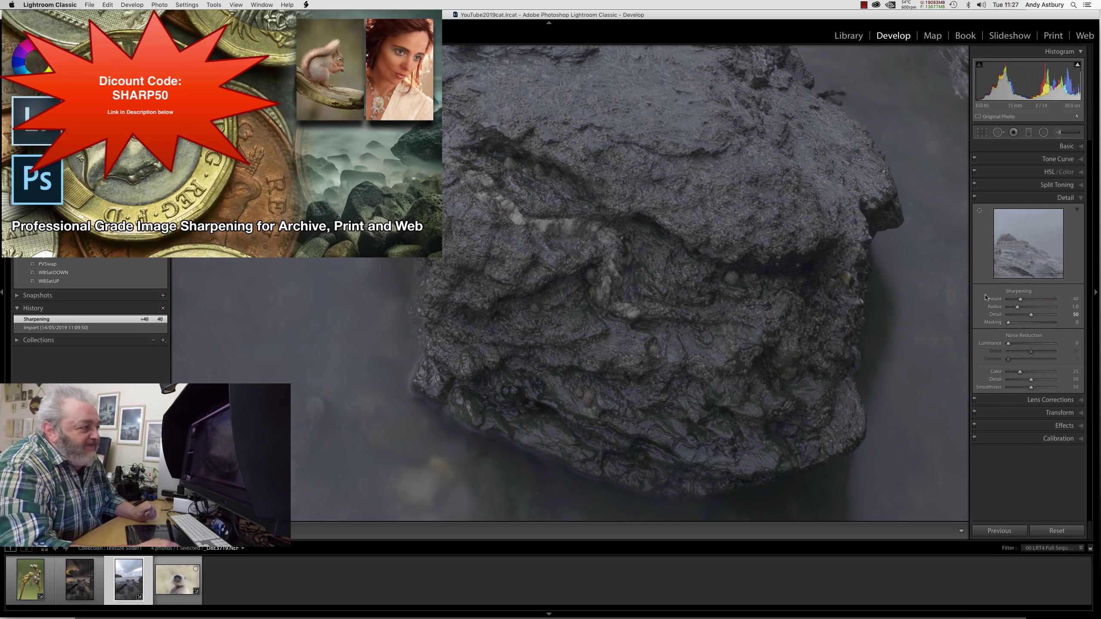
pyautogui.click(1017, 307)
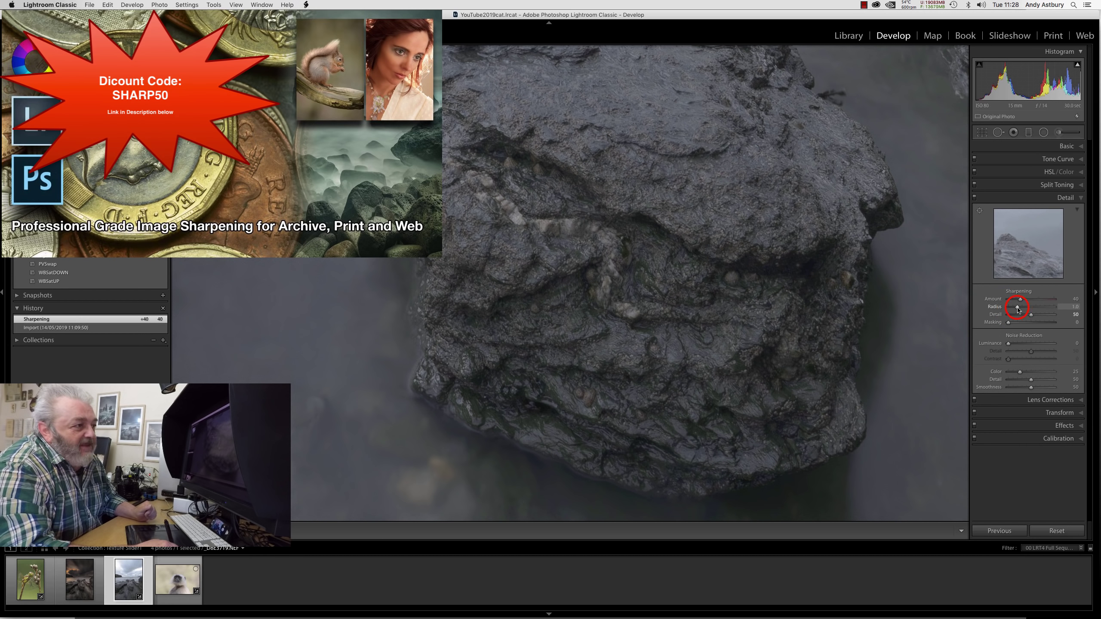
pyautogui.click(1031, 315)
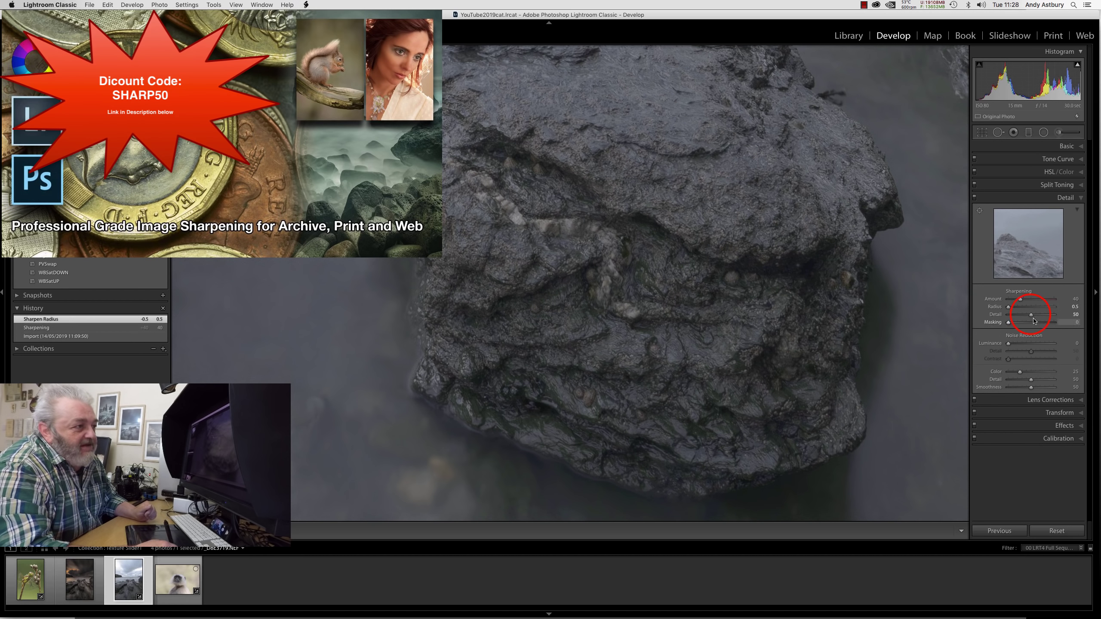
pyautogui.moveTo(1032, 317); pyautogui.dragTo(1051, 317)
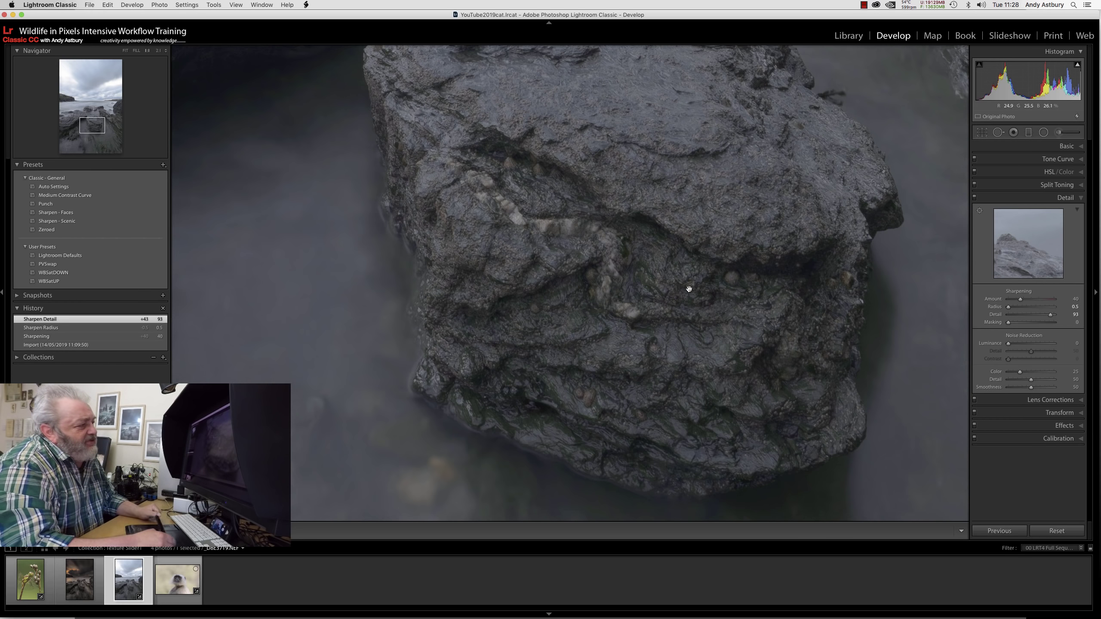
pyautogui.moveTo(651, 288); pyautogui.dragTo(559, 361)
# Step: With the rock at 1:1, lower Dehaze to -8 while keeping Texture at +25
pyautogui.click(1061, 148)
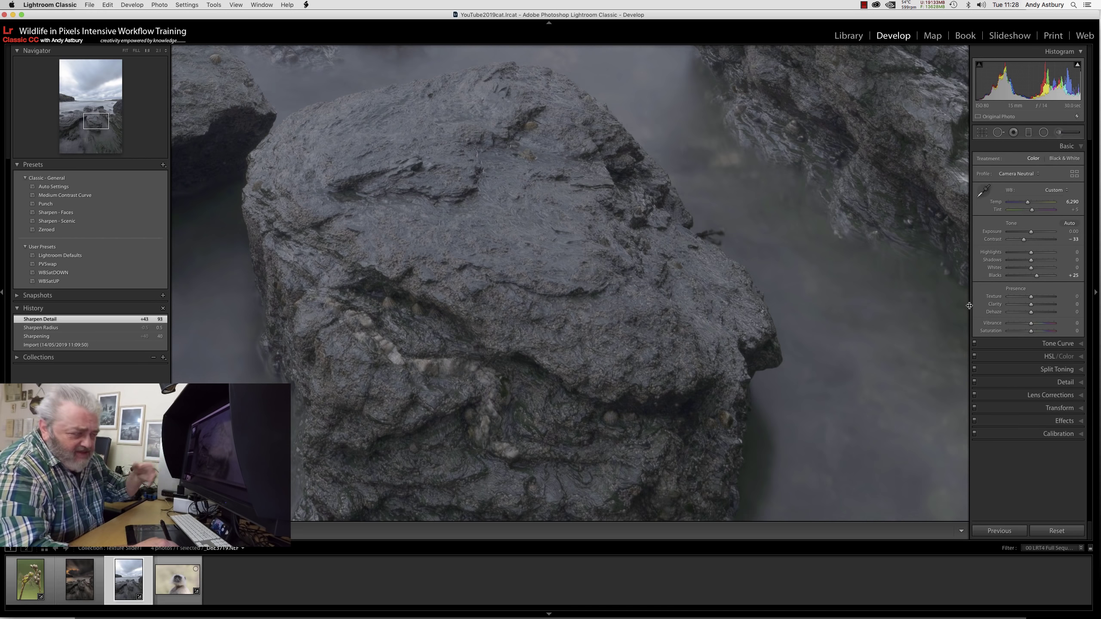
pyautogui.click(1030, 298)
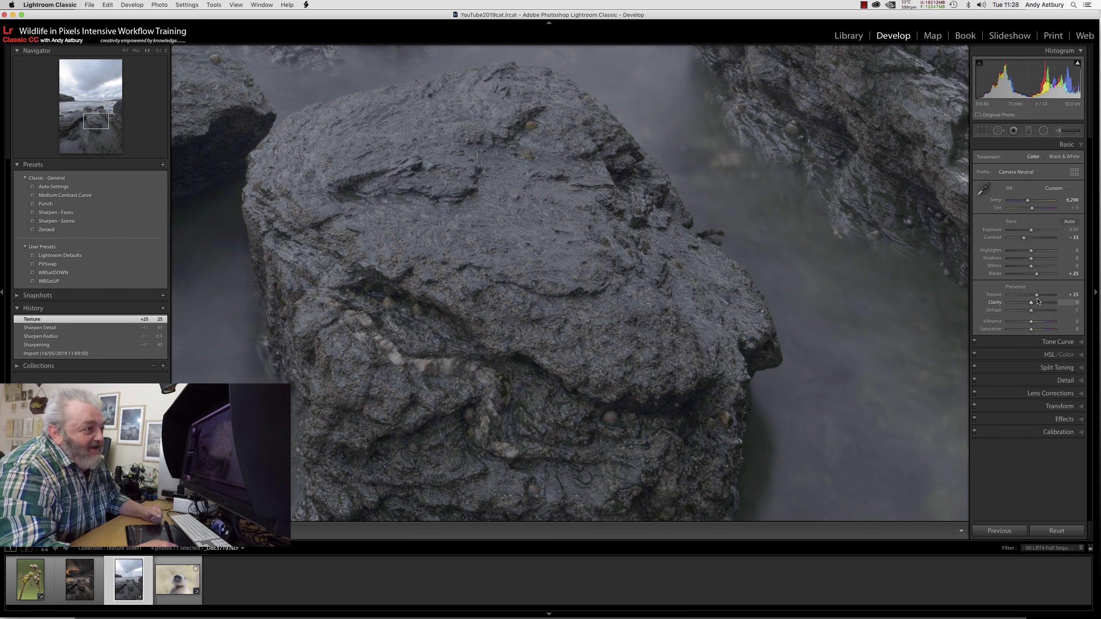
pyautogui.click(489, 430)
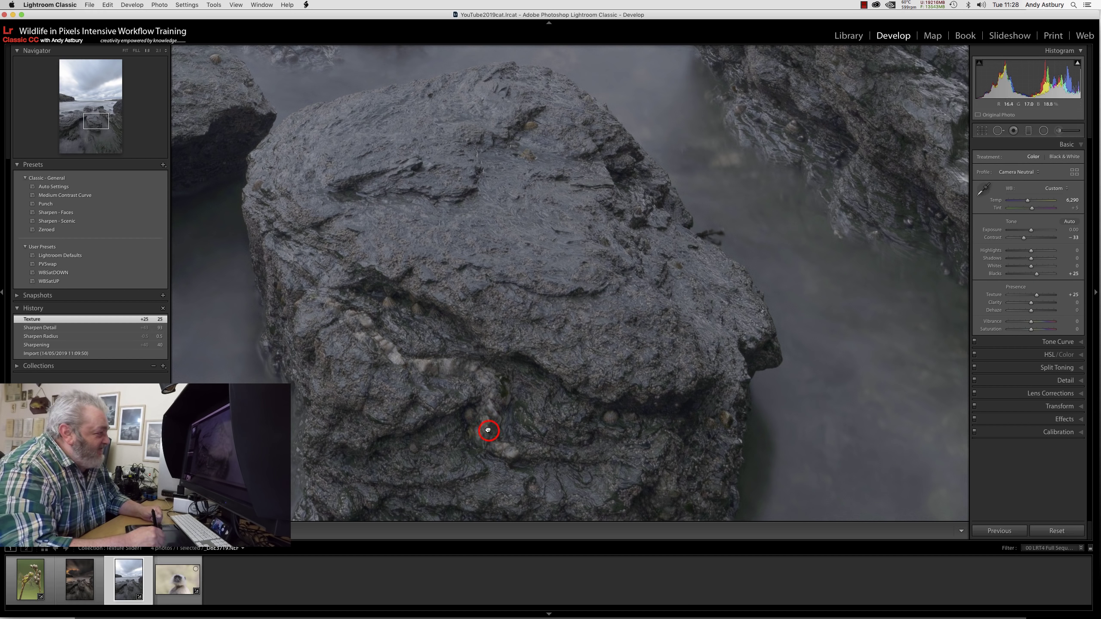
pyautogui.moveTo(506, 428); pyautogui.dragTo(463, 298)
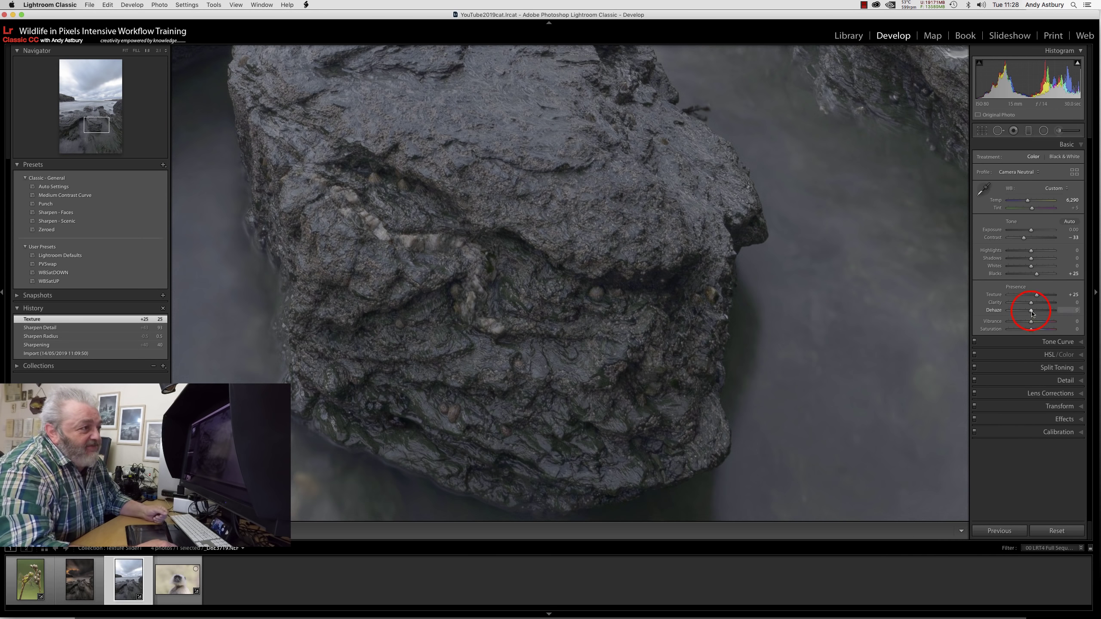
pyautogui.moveTo(1031, 313); pyautogui.dragTo(1029, 315)
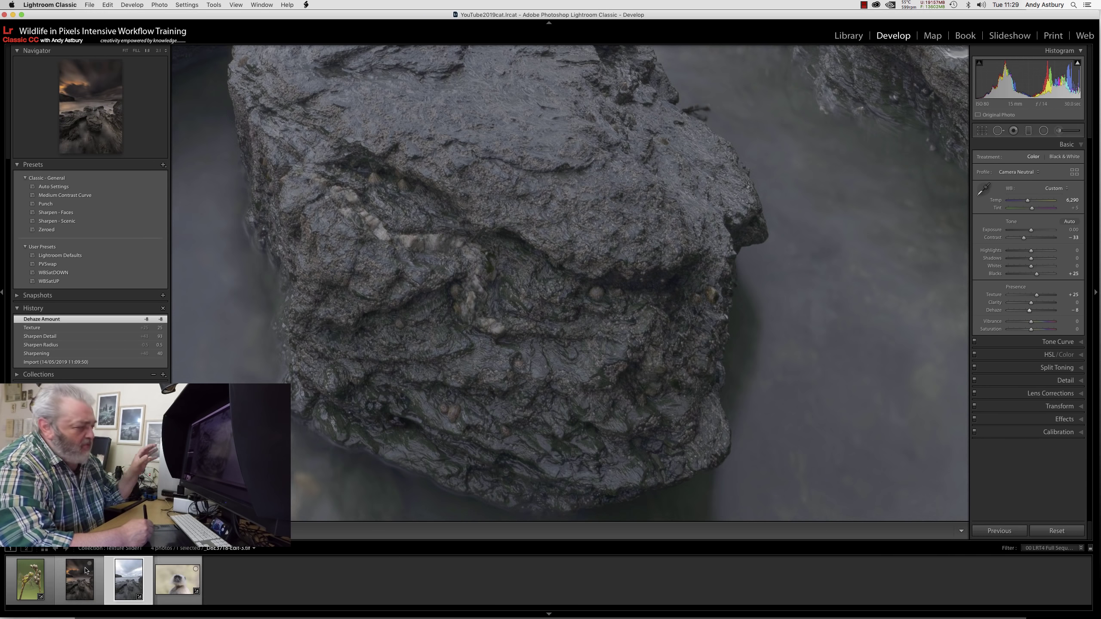
# Step: Switch to the dark seascape with orange clouds and zoom 1:1 on the central rock
pyautogui.click(78, 585)
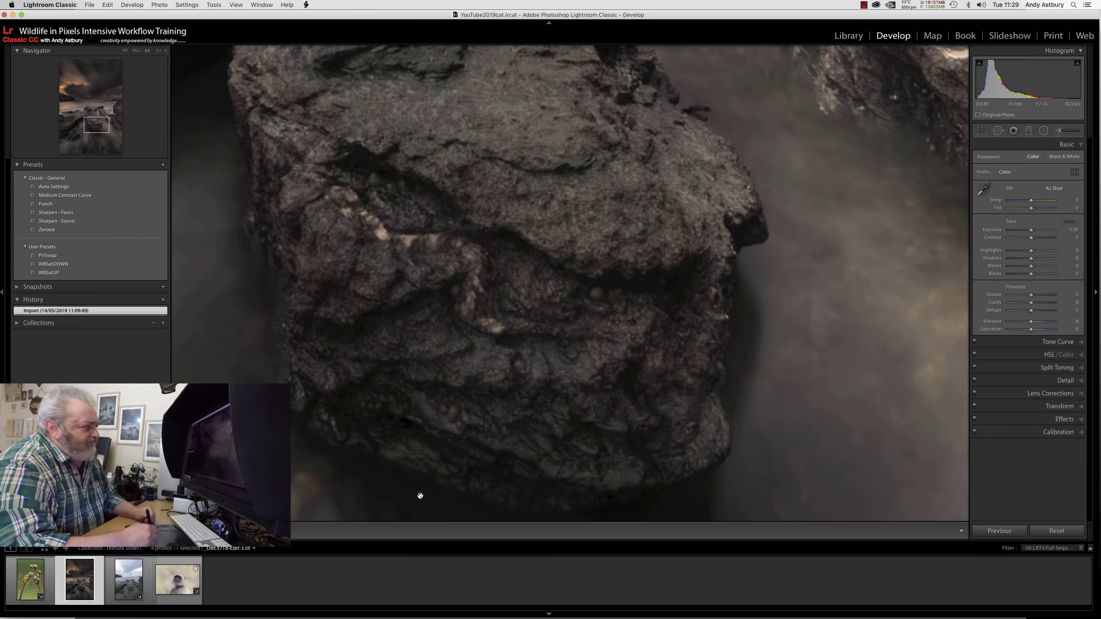
pyautogui.click(509, 363)
pyautogui.click(506, 364)
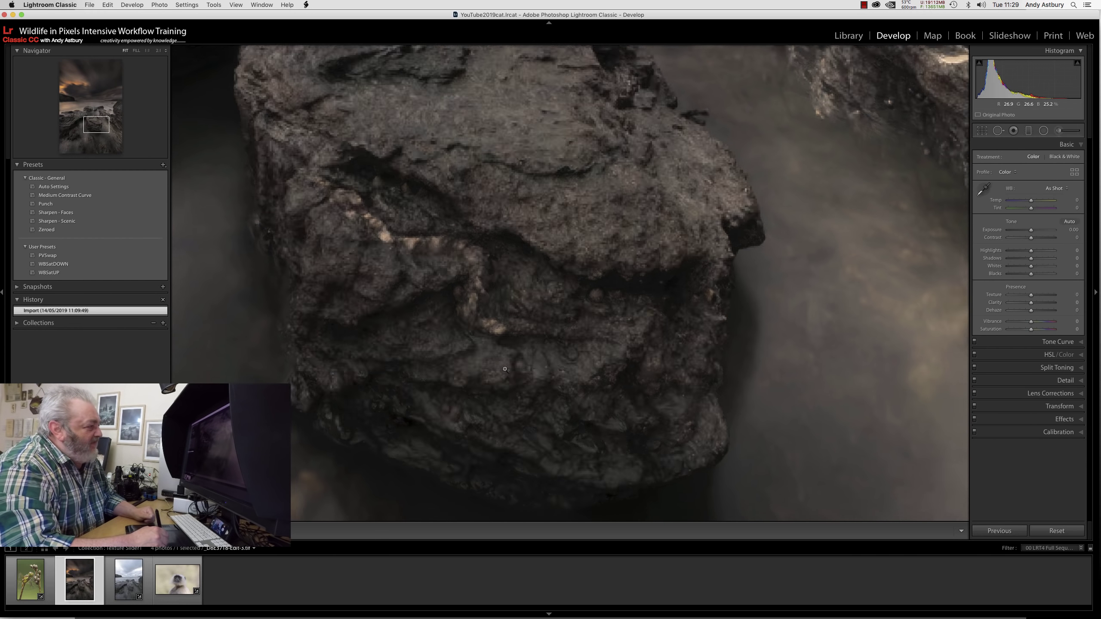
pyautogui.click(583, 383)
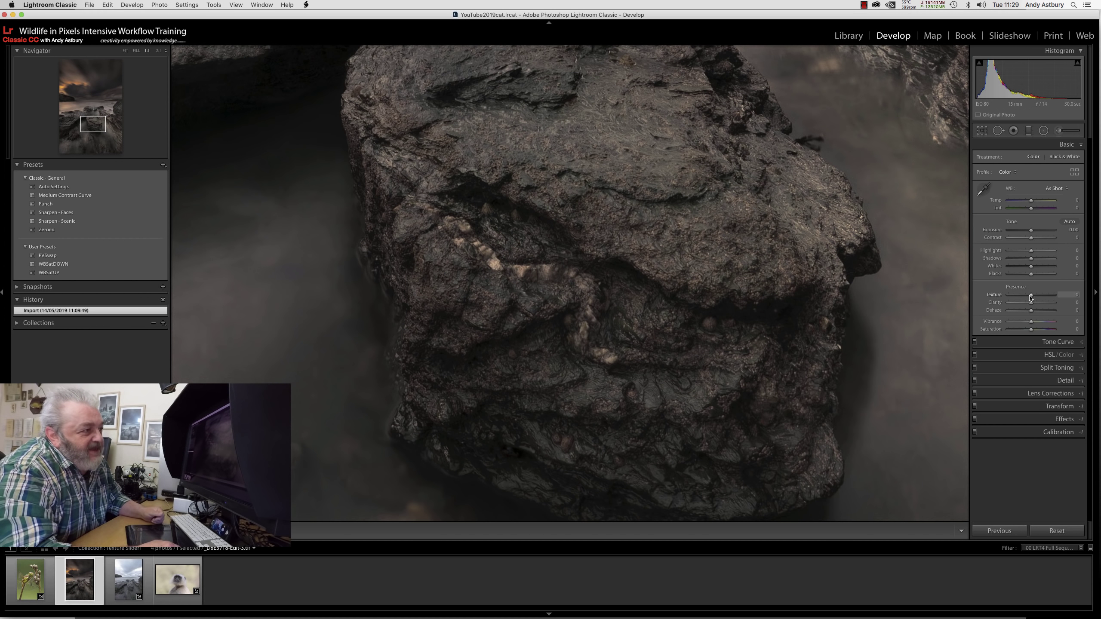
# Step: Set the seascape's Texture to +29 and Dehaze to -5, then return to the fitted view
pyautogui.moveTo(1033, 297); pyautogui.dragTo(1033, 298)
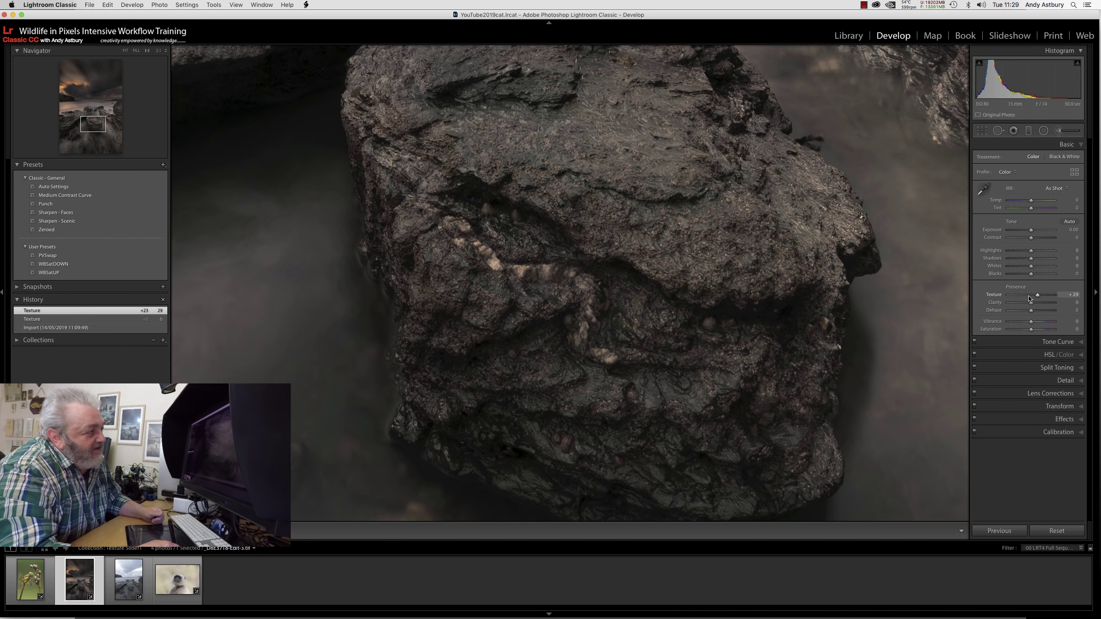
pyautogui.click(1029, 309)
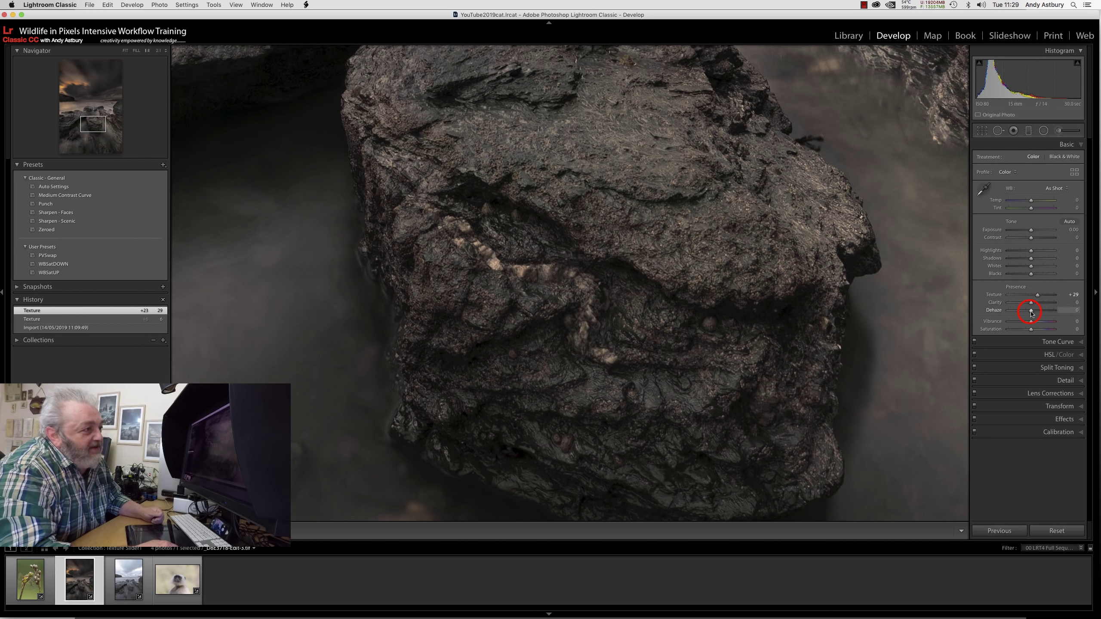
pyautogui.moveTo(1030, 314); pyautogui.dragTo(1026, 315)
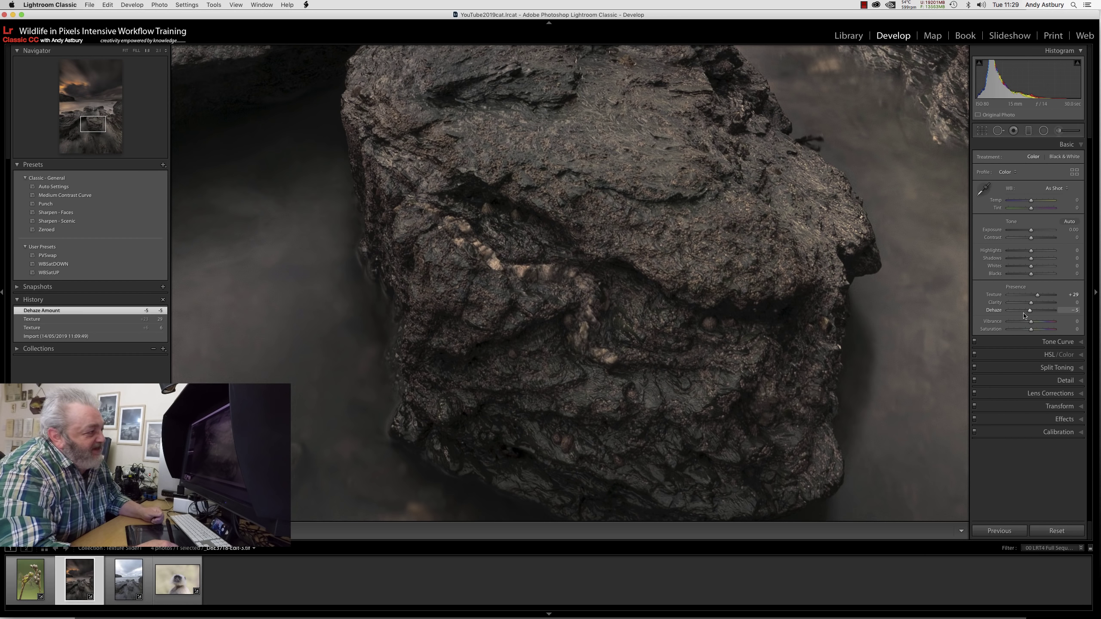
pyautogui.click(614, 410)
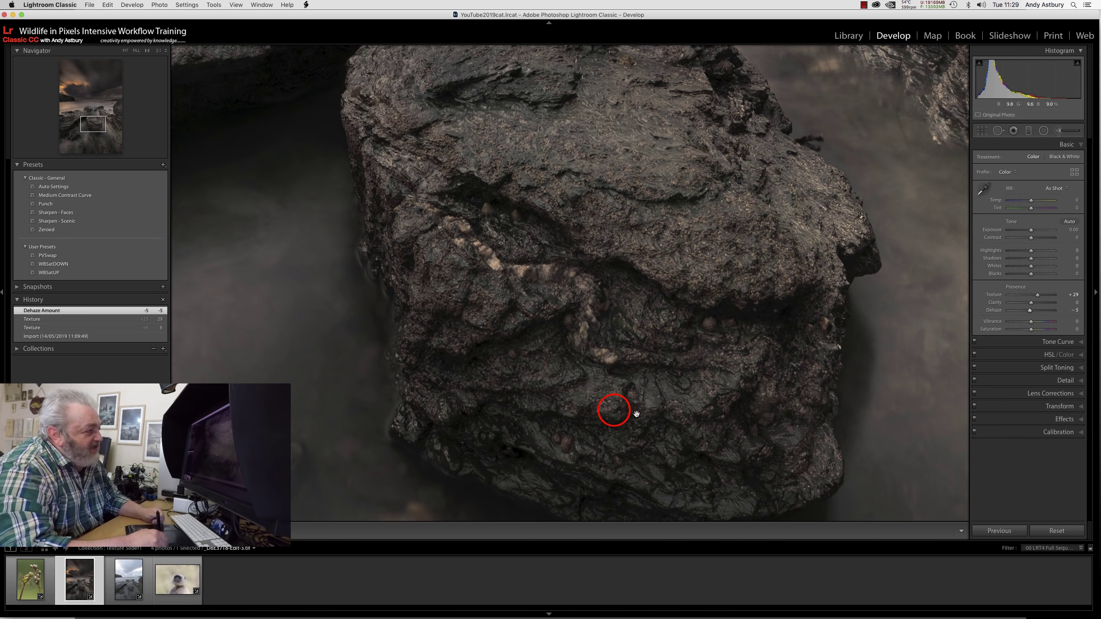
pyautogui.moveTo(637, 413); pyautogui.dragTo(543, 377)
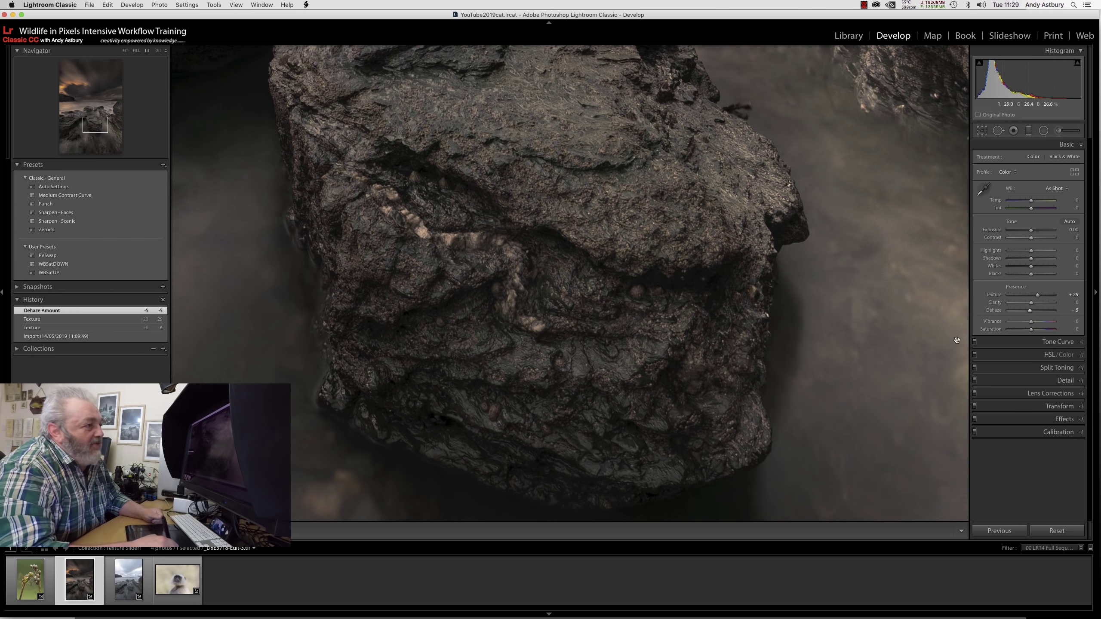
pyautogui.click(534, 382)
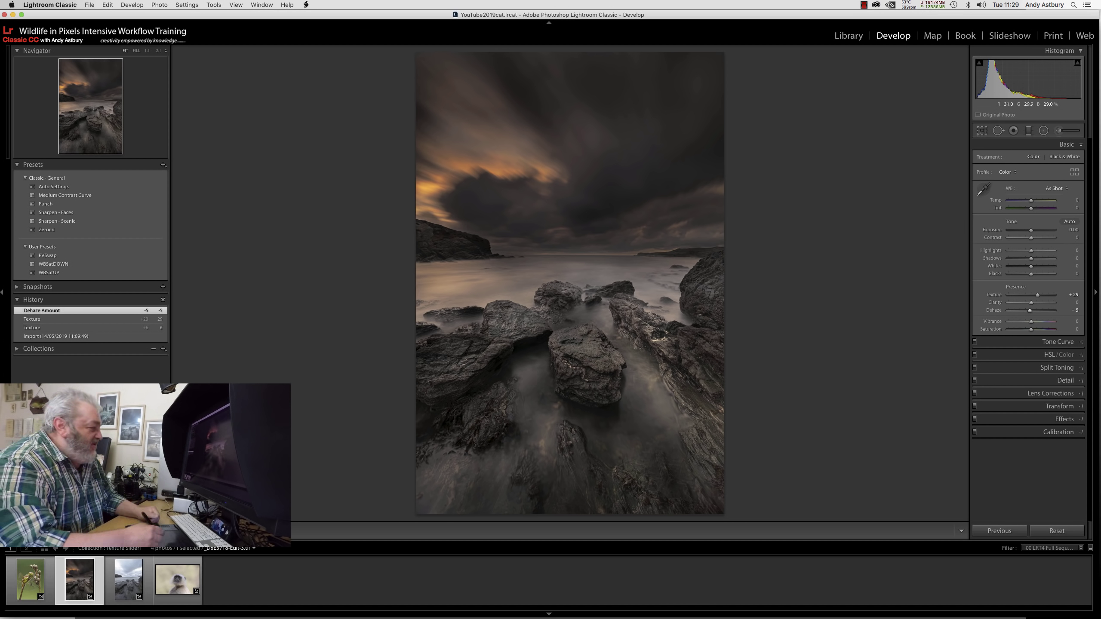
# Step: Select the langur portrait, zoom 1:1 on its mouth, and raise Texture to +74
pyautogui.click(175, 588)
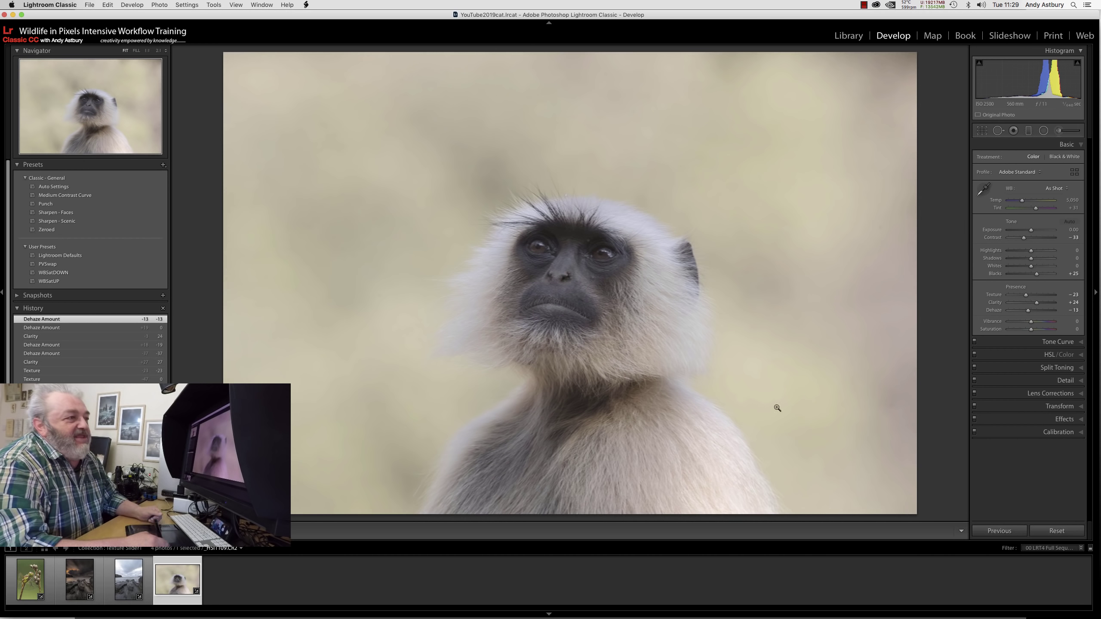
pyautogui.click(586, 317)
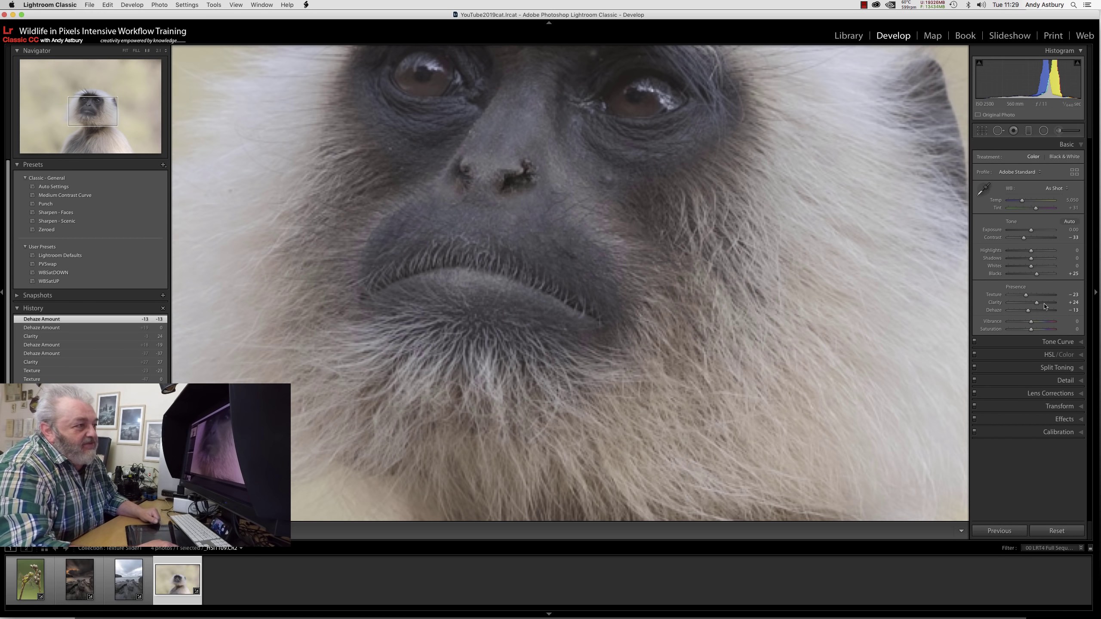
pyautogui.click(1027, 295)
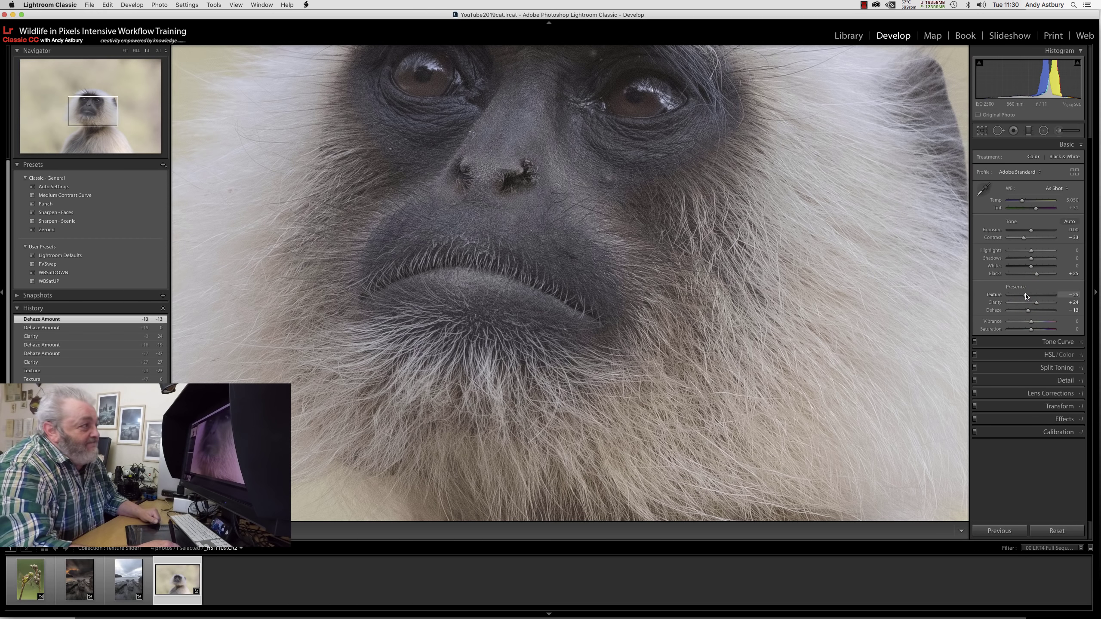
pyautogui.moveTo(1026, 296); pyautogui.dragTo(1047, 296)
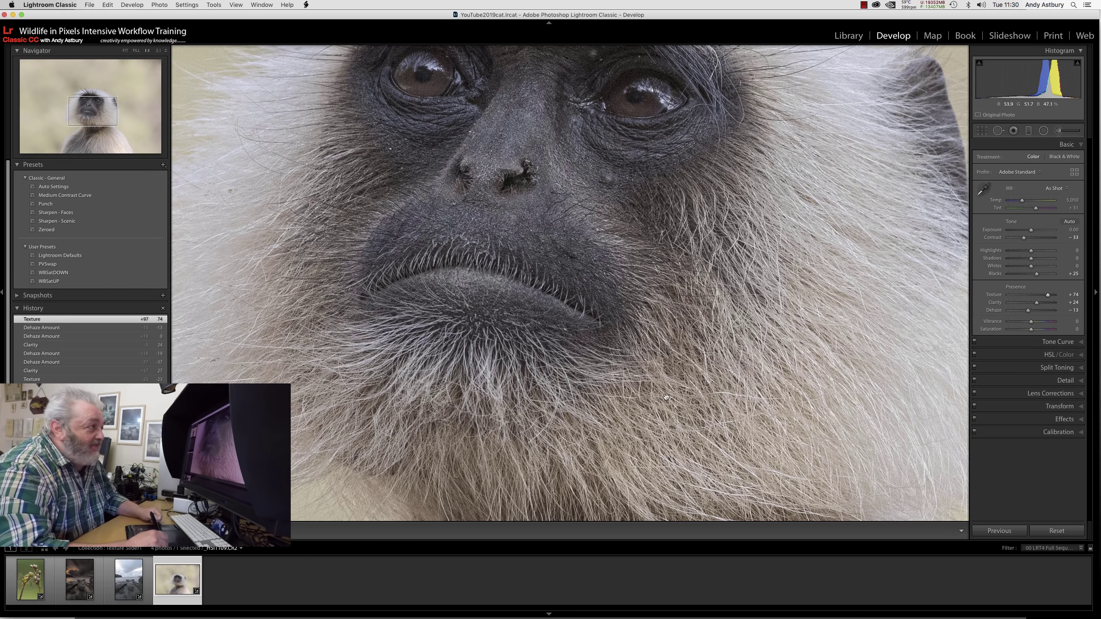
pyautogui.click(552, 260)
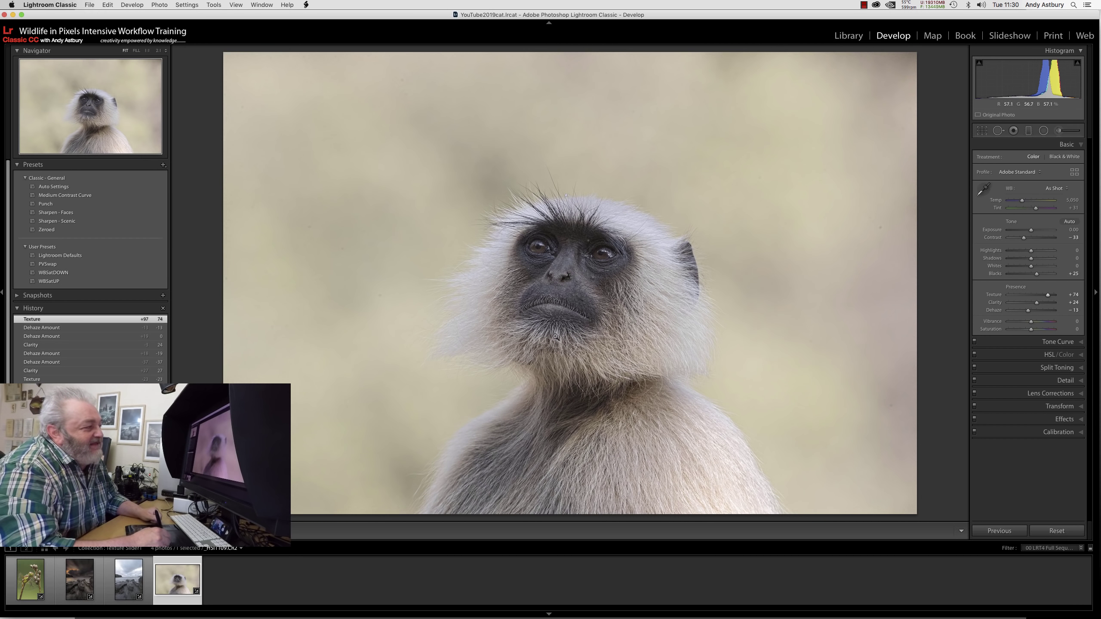
pyautogui.click(591, 310)
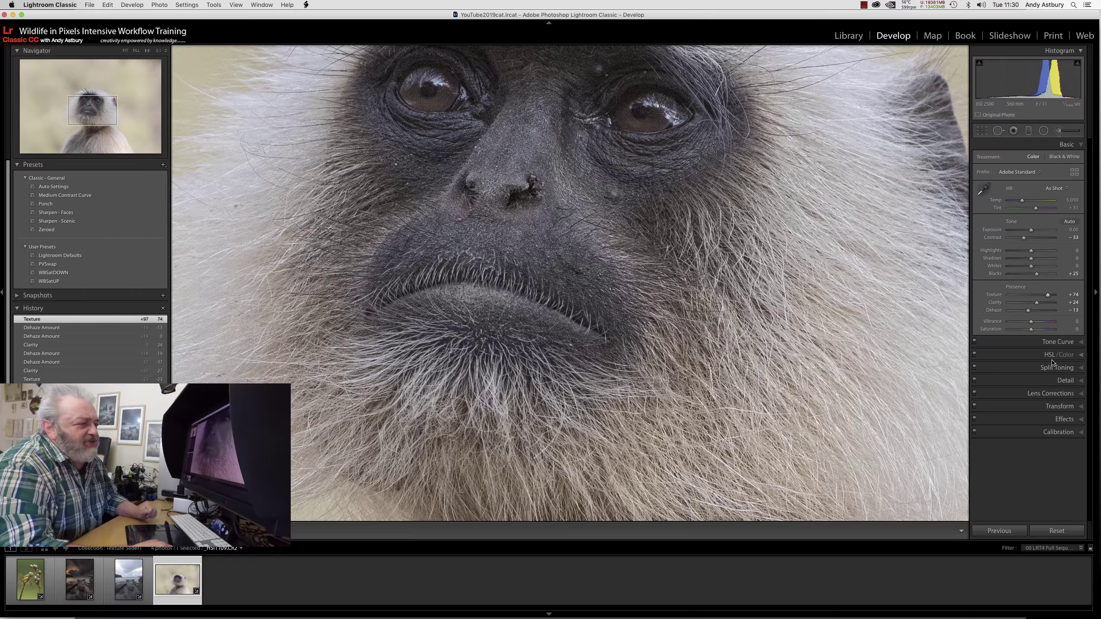
# Step: Lower the monkey's sharpening Radius to 0.5 and Detail to 0, then show the dragonfly photo
pyautogui.click(1057, 380)
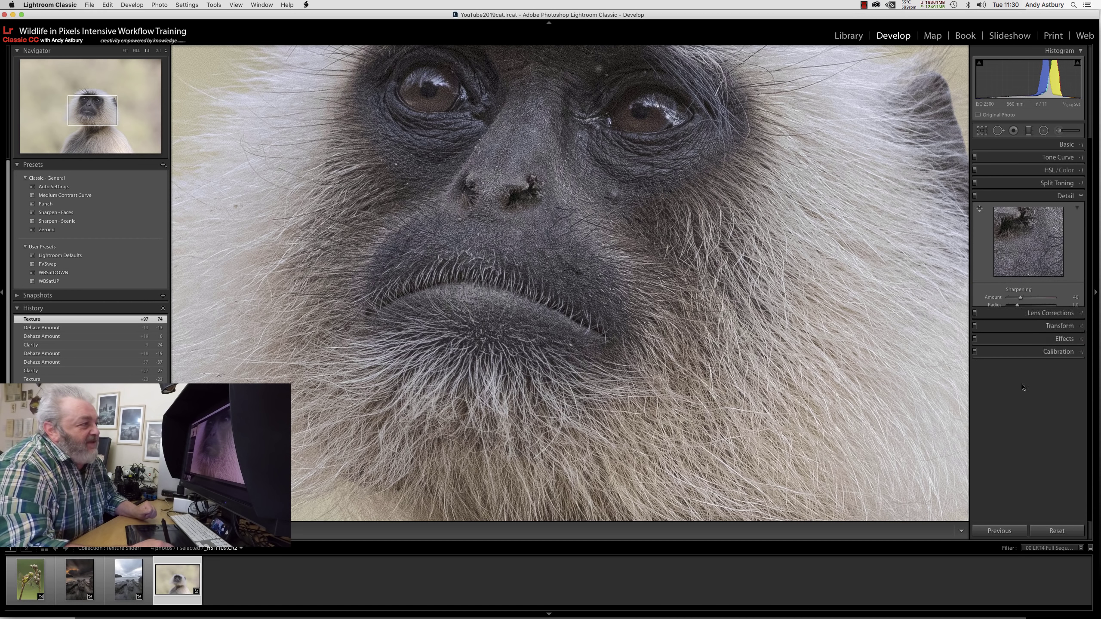
pyautogui.moveTo(1017, 306); pyautogui.dragTo(996, 317)
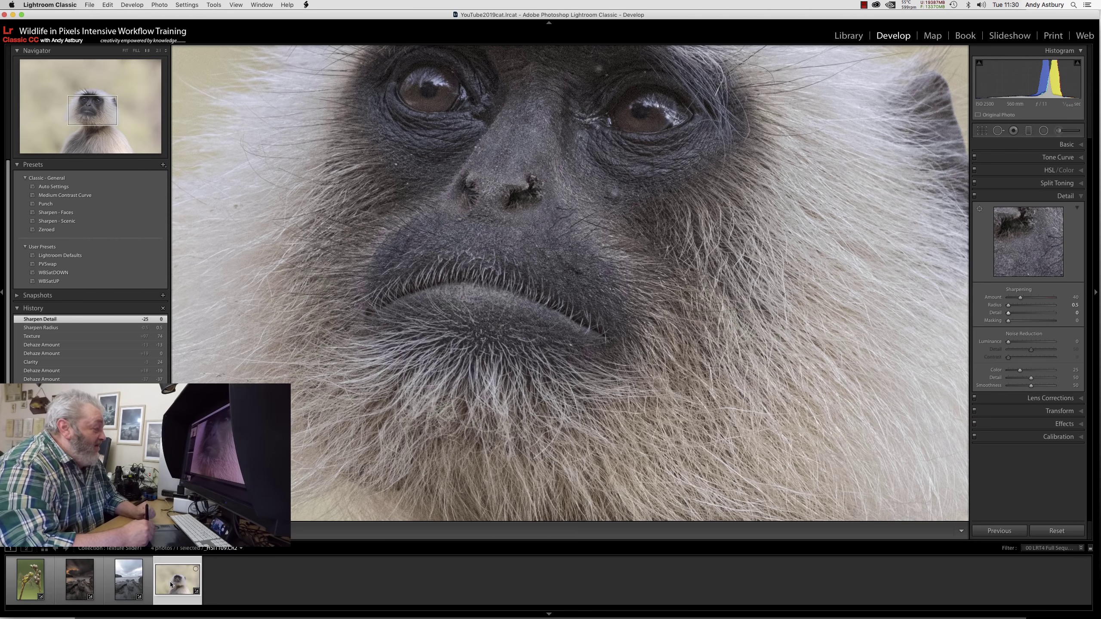
pyautogui.click(31, 583)
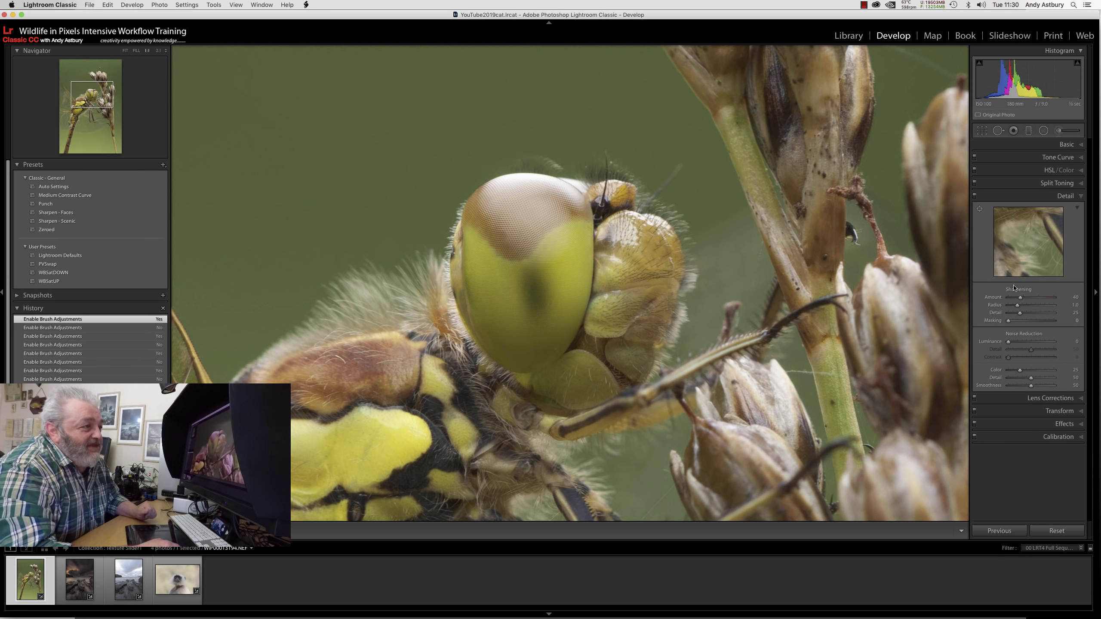
# Step: Reset all adjustments on the monkey portrait and apply the PVSwap preset
pyautogui.keyDown('super'); pyautogui.click(1065, 146); pyautogui.keyUp('super')
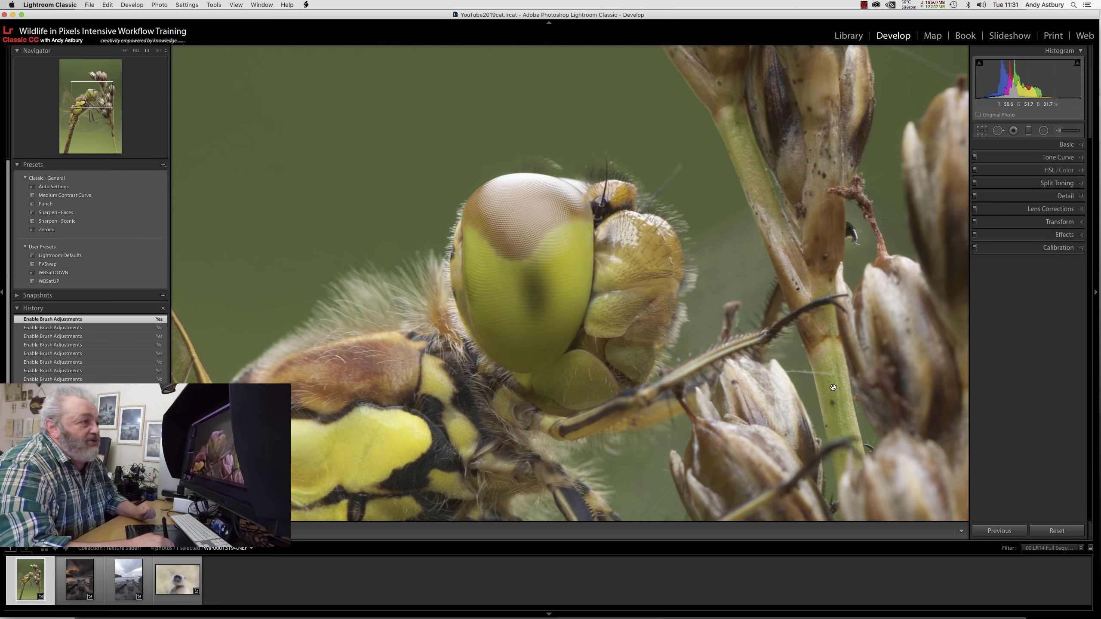
pyautogui.click(175, 581)
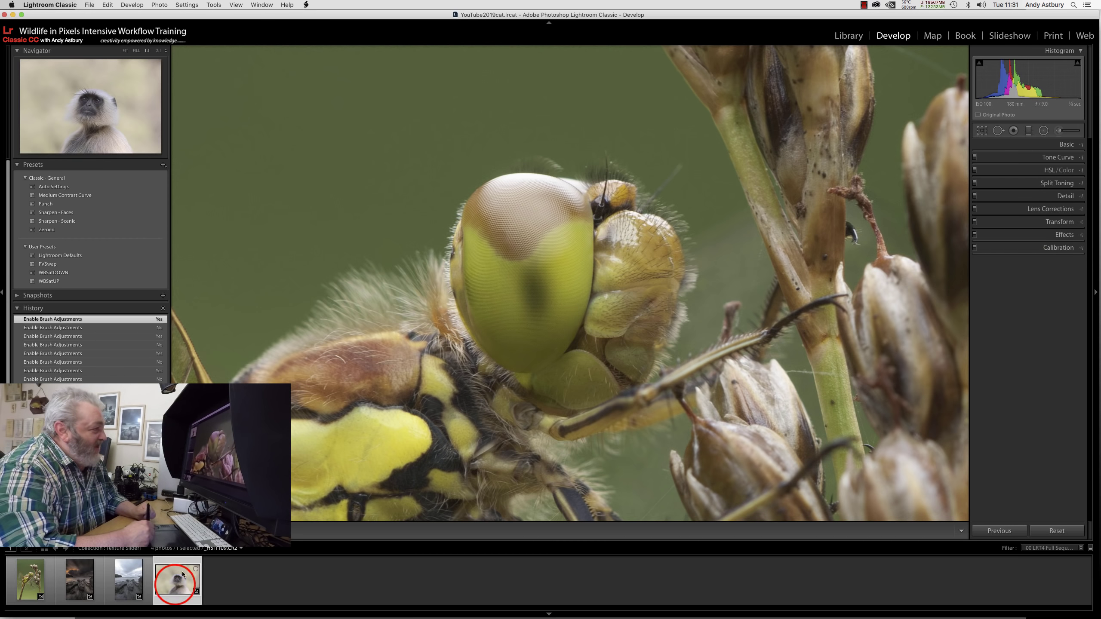
pyautogui.click(1057, 531)
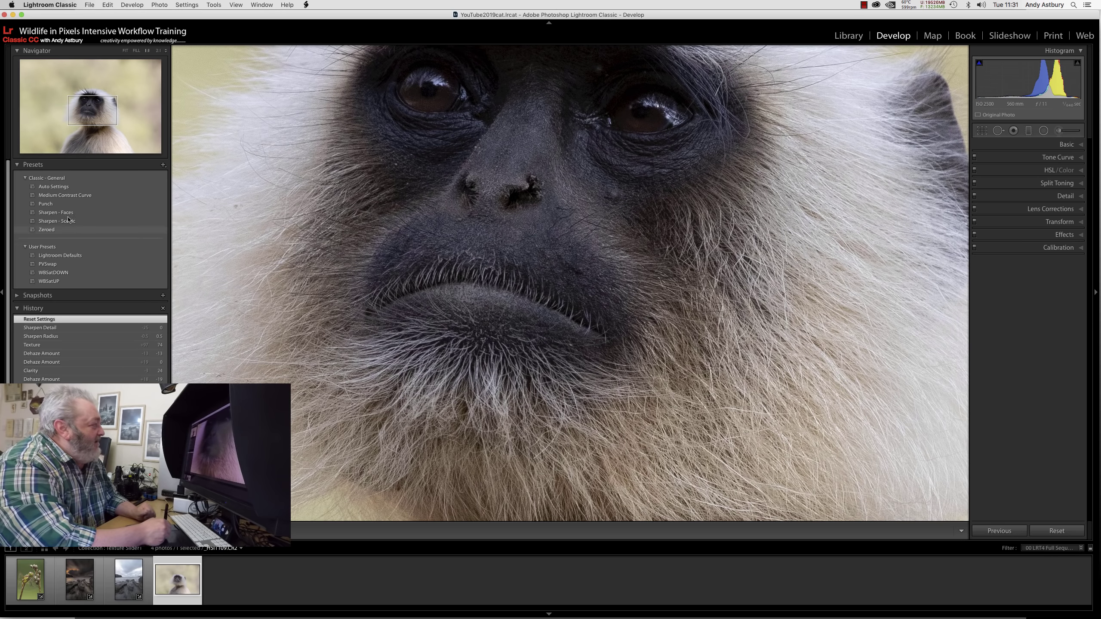
pyautogui.click(47, 264)
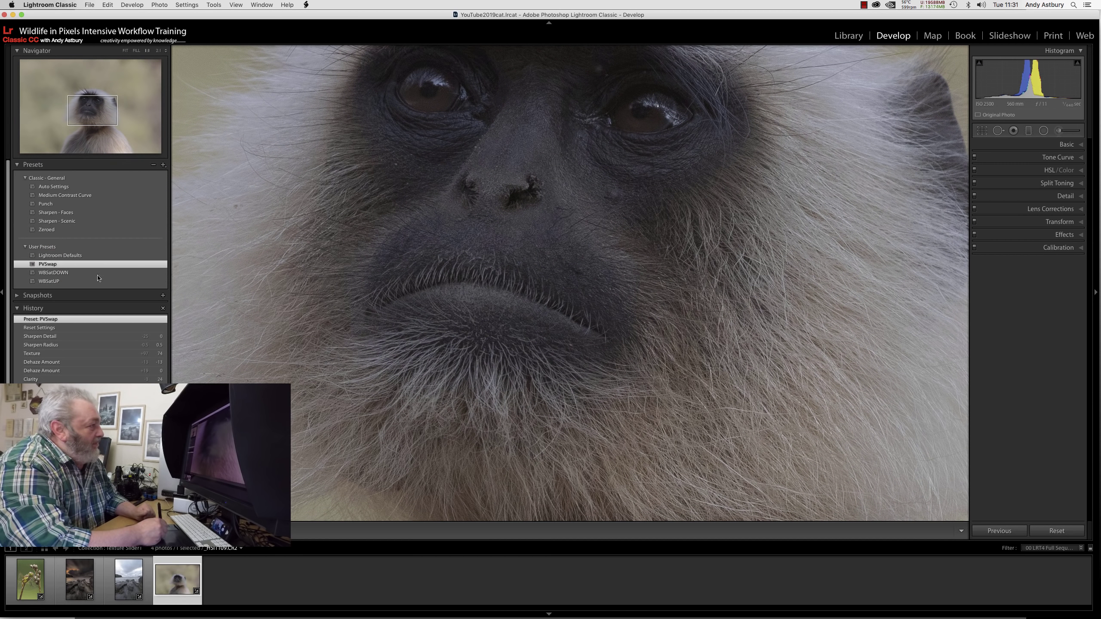
# Step: Return Exposure to 0.00 and set Texture to -37 to soften the monkey's fur
pyautogui.click(1066, 145)
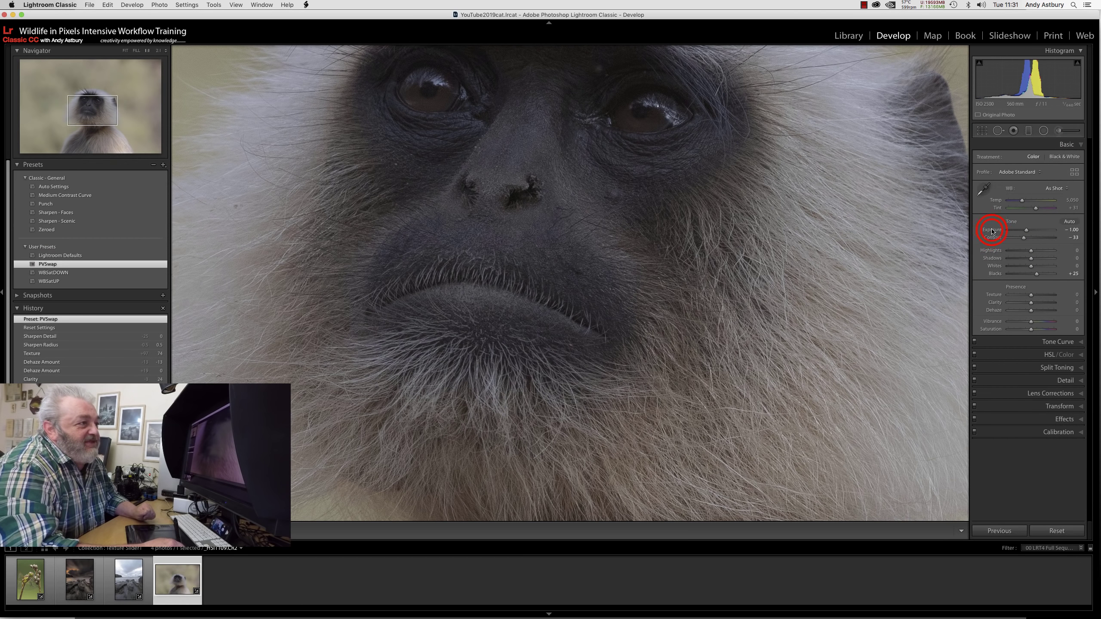
pyautogui.doubleClick(990, 230)
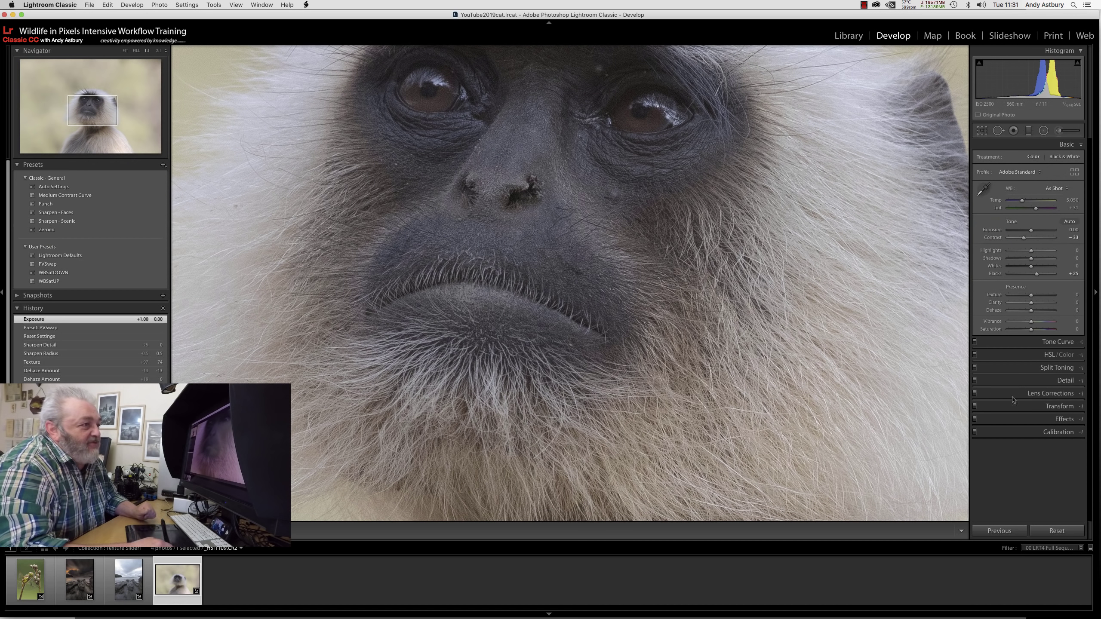
pyautogui.moveTo(1034, 295)
pyautogui.mouseDown()
pyautogui.moveTo(1022, 296)
pyautogui.moveTo(1027, 311)
pyautogui.moveTo(1037, 306)
pyautogui.mouseUp()
pyautogui.moveTo(560, 246); pyautogui.dragTo(590, 363)
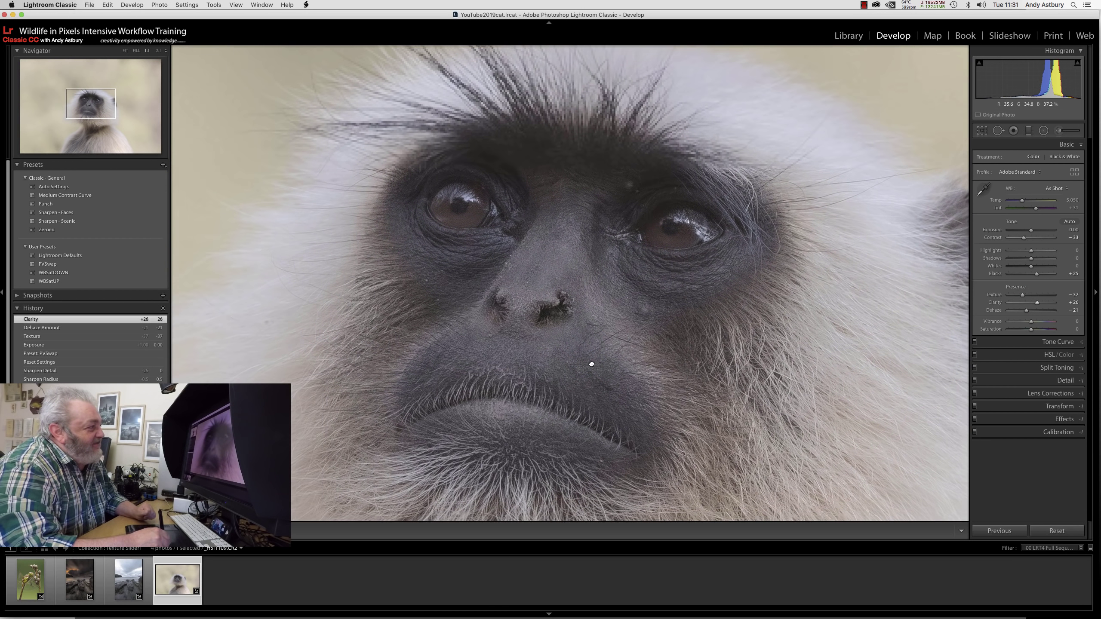